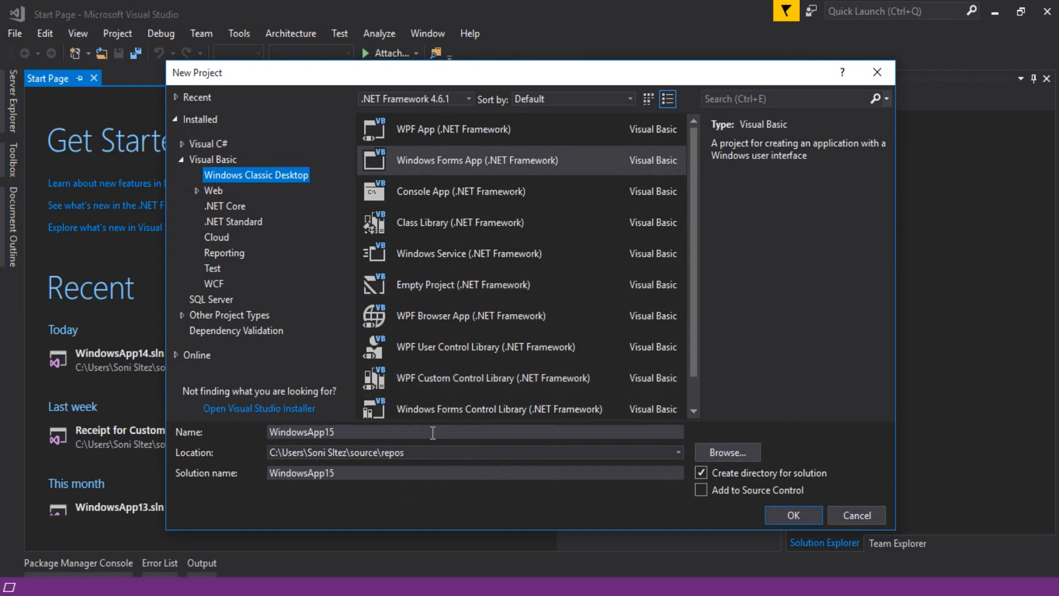
Create the Visual Basic Windows Forms App project with the name Crystal Report Page Size.
{"action": "key", "text": "ctrl+a"}
{"action": "type", "text": "Cry"}
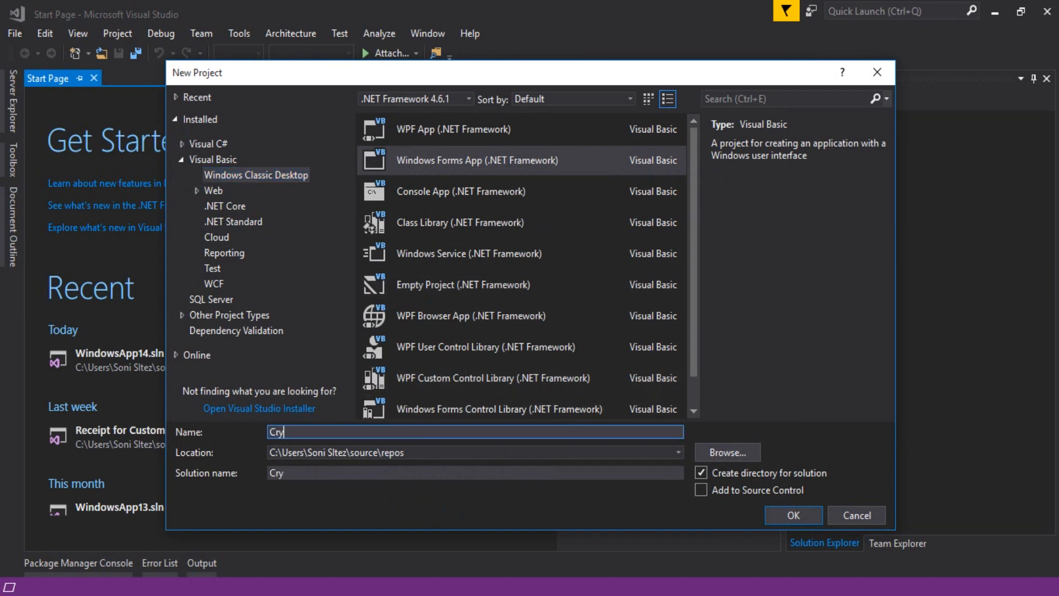
{"action": "type", "text": "stal Report Page Size"}
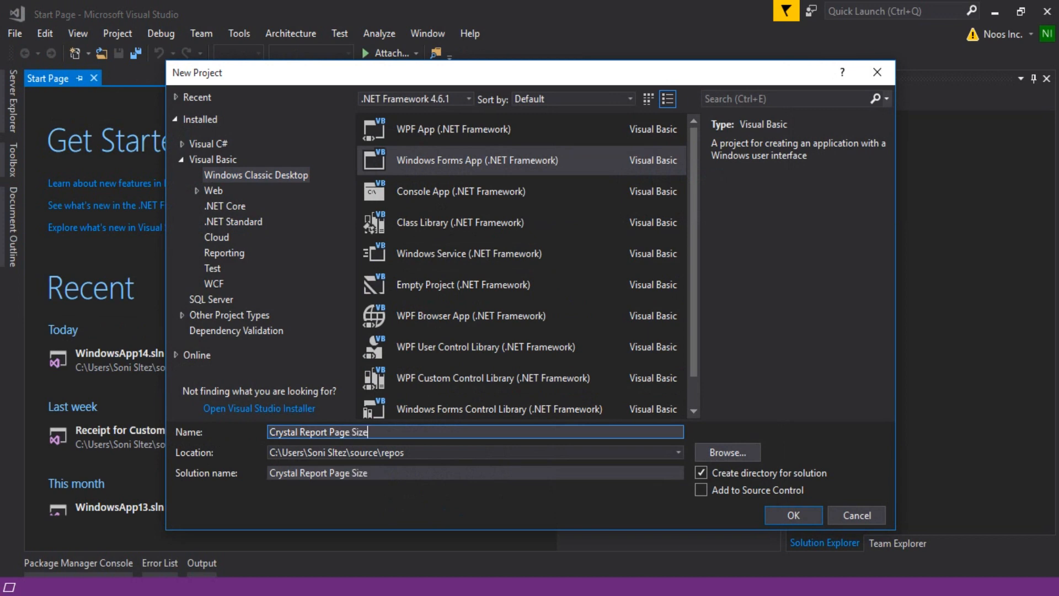
{"action": "key", "text": "Return"}
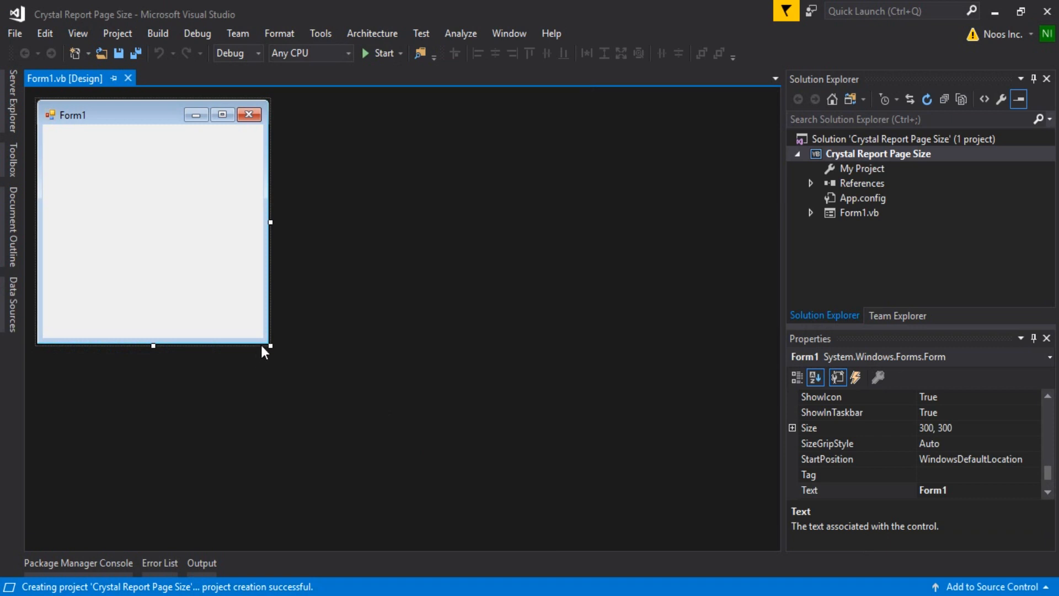
Enlarge Form1 to about 615 x 508 and place a CrystalReportViewer control on it.
{"action": "left_click_drag", "start_coordinate": [276, 347], "coordinate": [515, 513]}
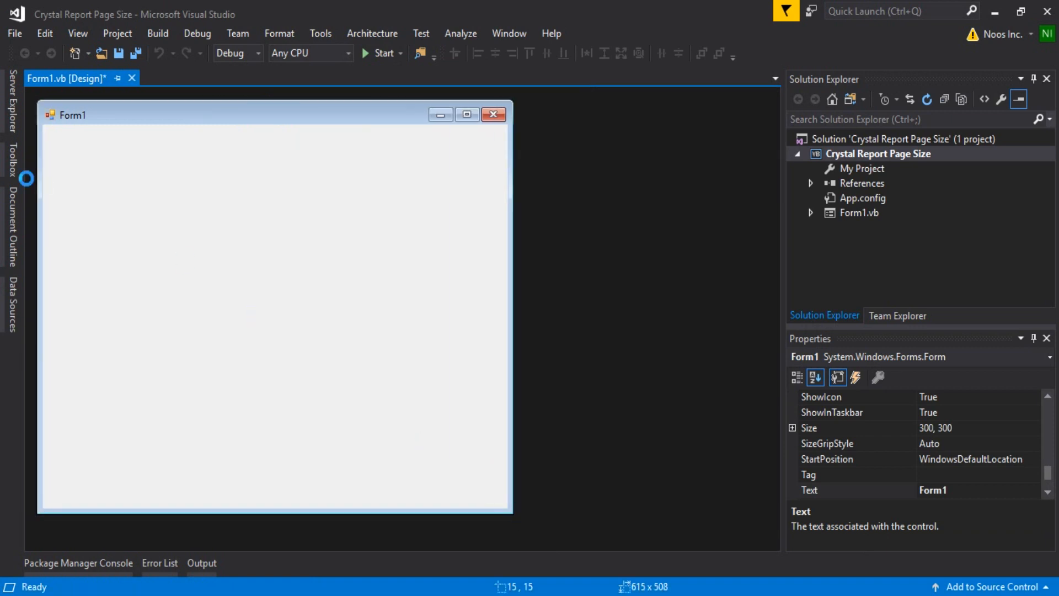
{"action": "left_click", "coordinate": [13, 166]}
{"action": "left_click", "coordinate": [78, 97]}
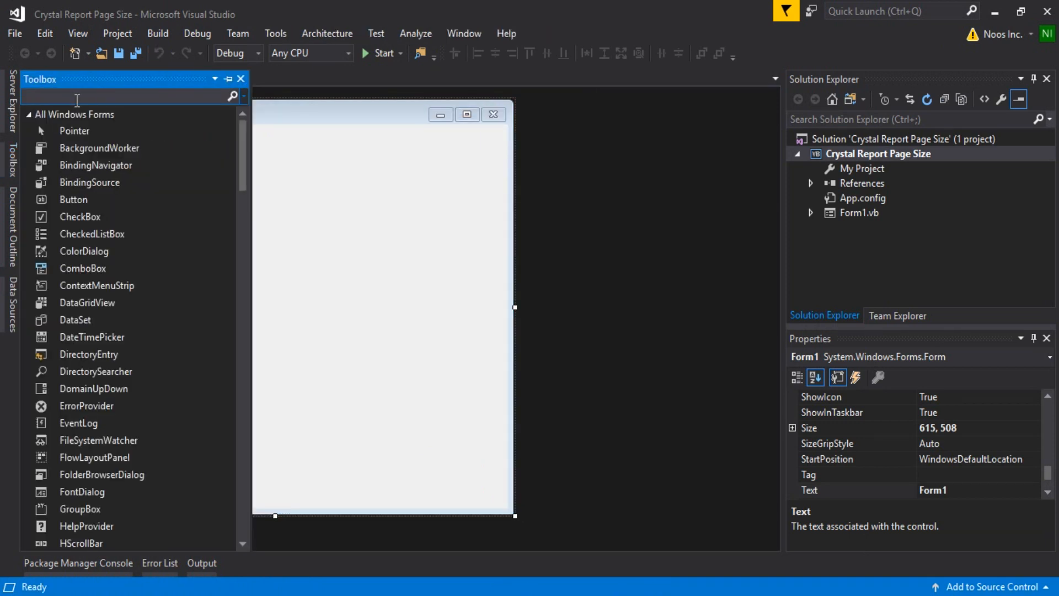
{"action": "type", "text": "cry"}
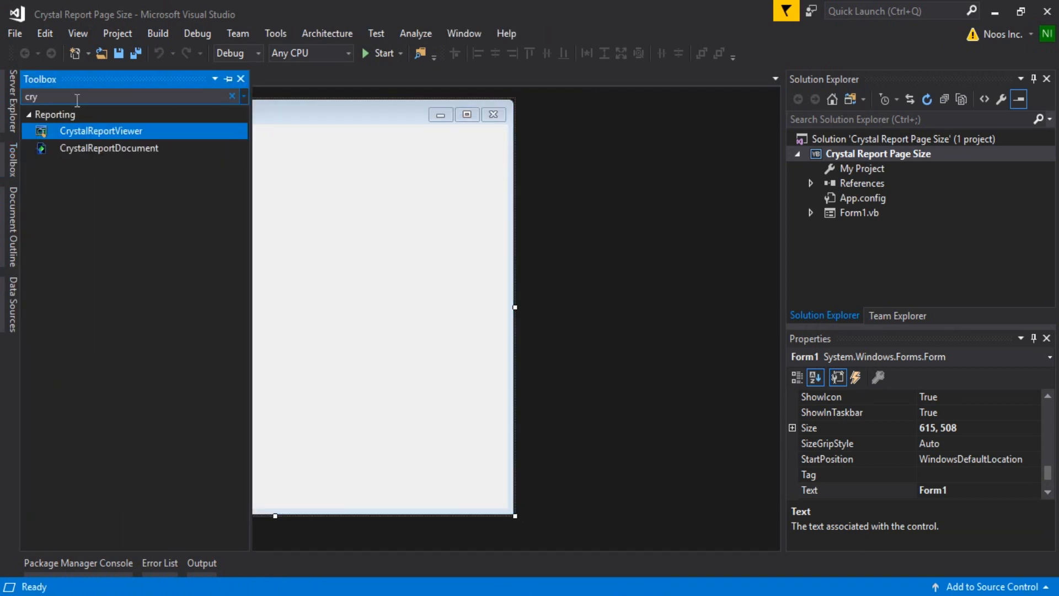
{"action": "left_click_drag", "start_coordinate": [149, 132], "coordinate": [292, 221]}
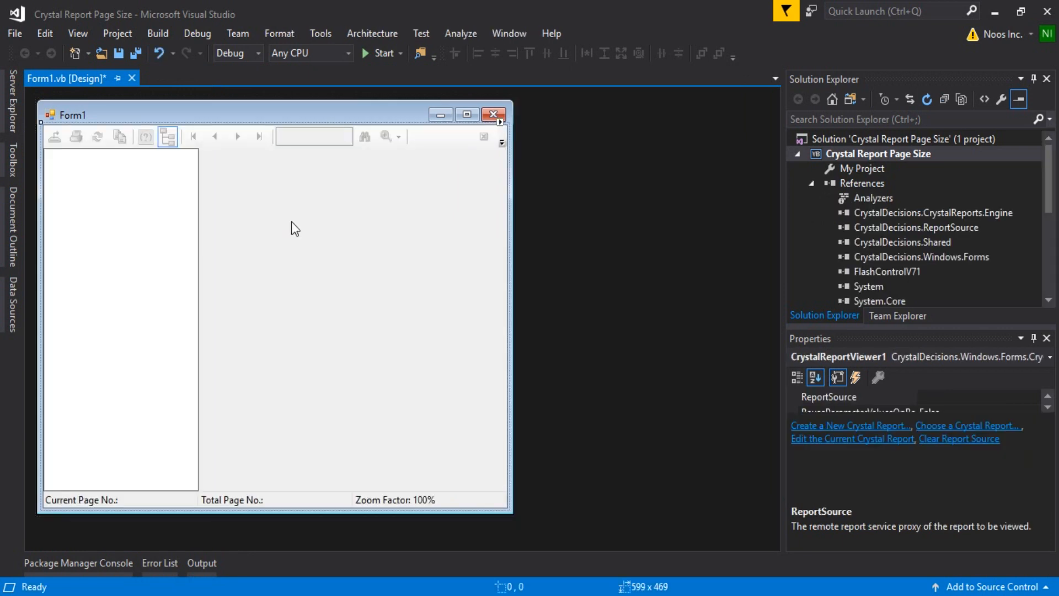
Run the application, view the empty report viewer in a maximized window, and close it.
{"action": "left_click", "coordinate": [370, 51]}
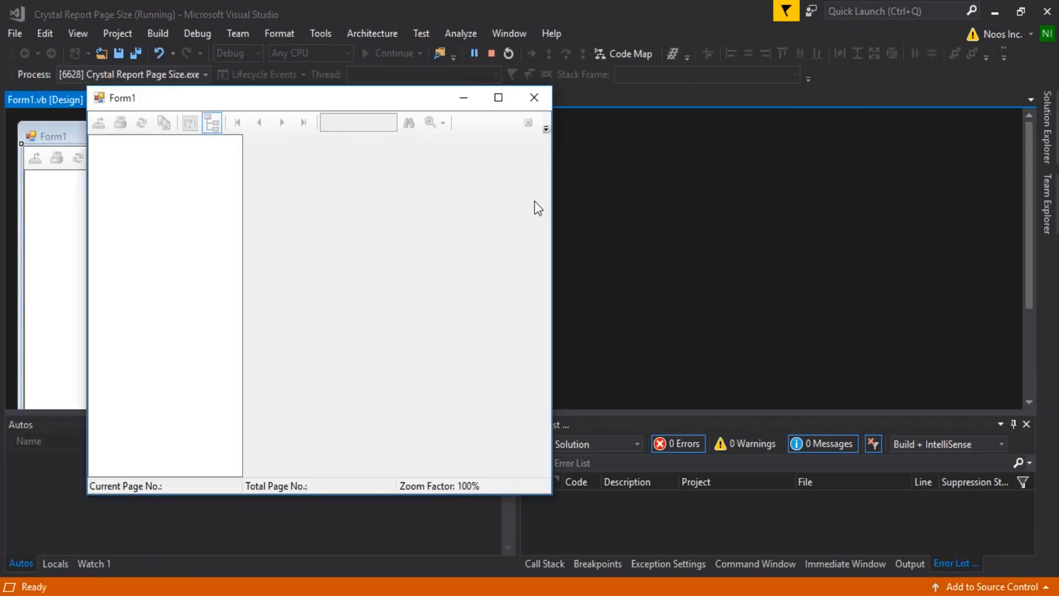
{"action": "left_click", "coordinate": [496, 98]}
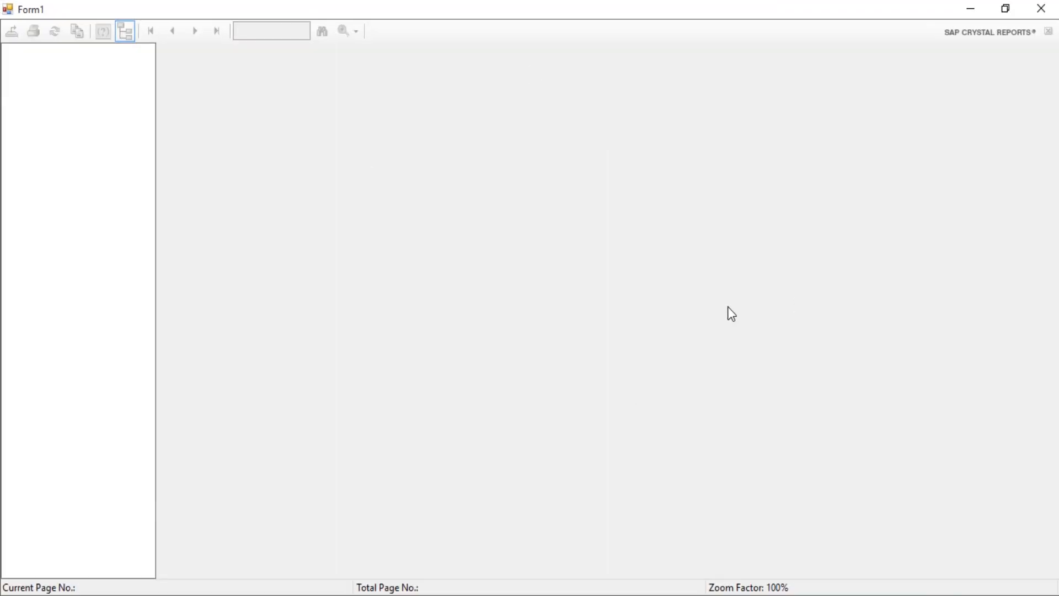
{"action": "left_click", "coordinate": [1041, 8]}
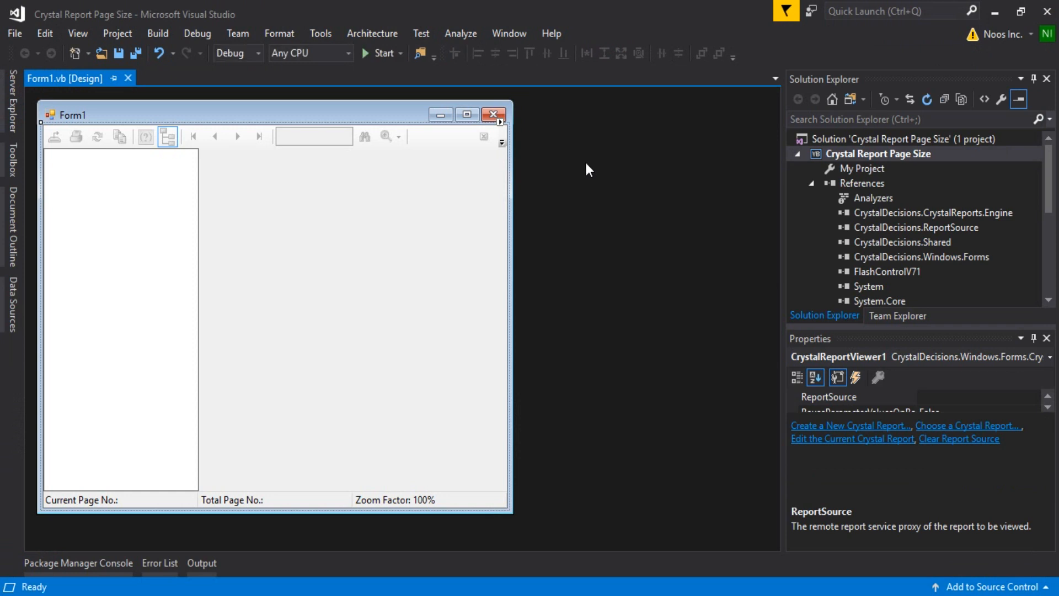
Create a new blank Crystal Report named receipt.rpt for the report viewer on Form1.
{"action": "left_click", "coordinate": [501, 124]}
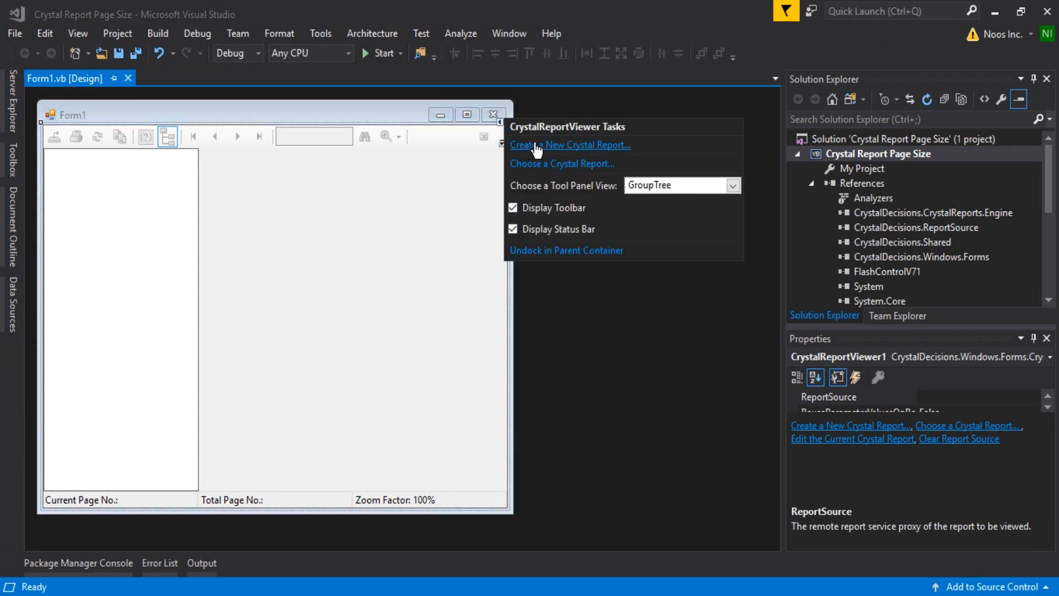
{"action": "left_click", "coordinate": [593, 145]}
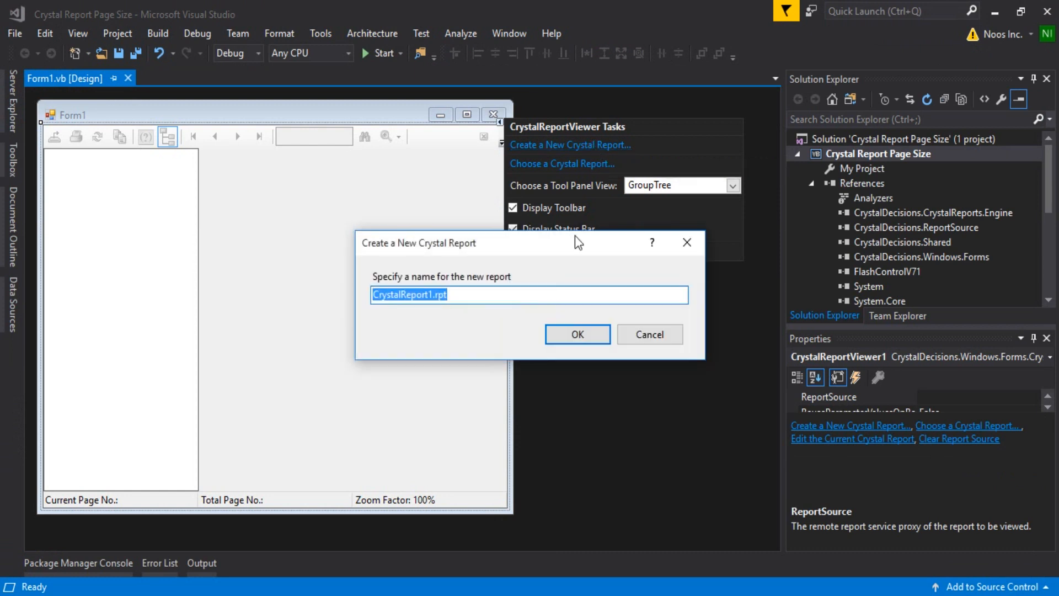
{"action": "double_click", "coordinate": [434, 294]}
{"action": "type", "text": "receipt"}
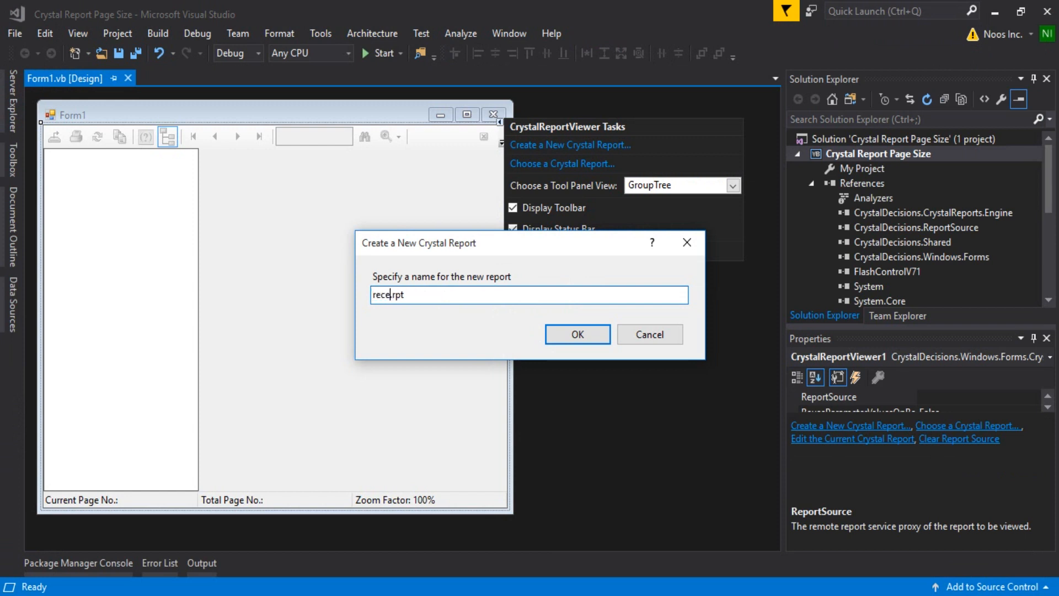
{"action": "key", "text": "Return"}
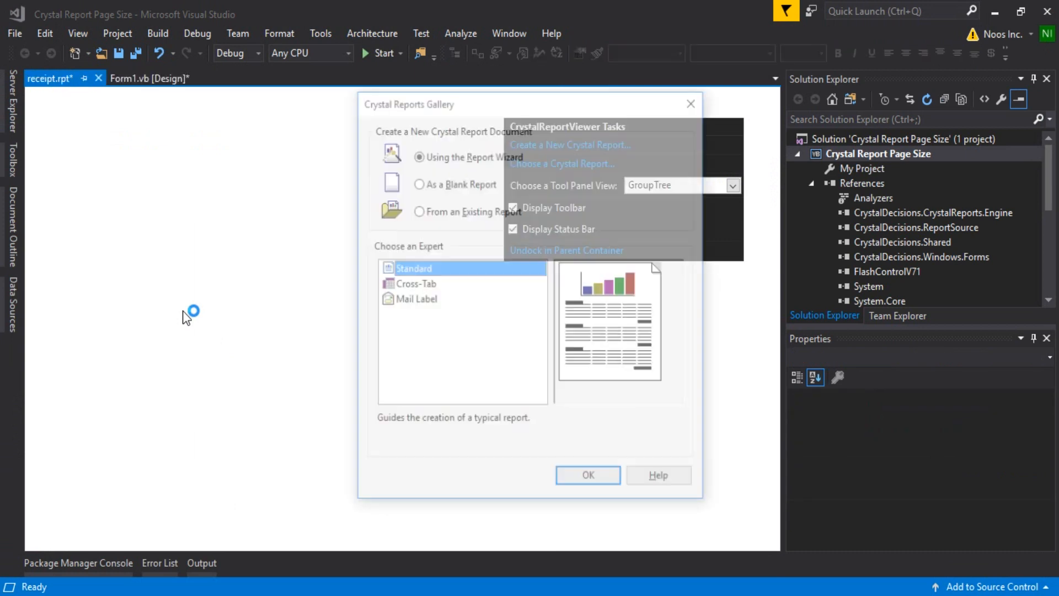
{"action": "left_click", "coordinate": [478, 183]}
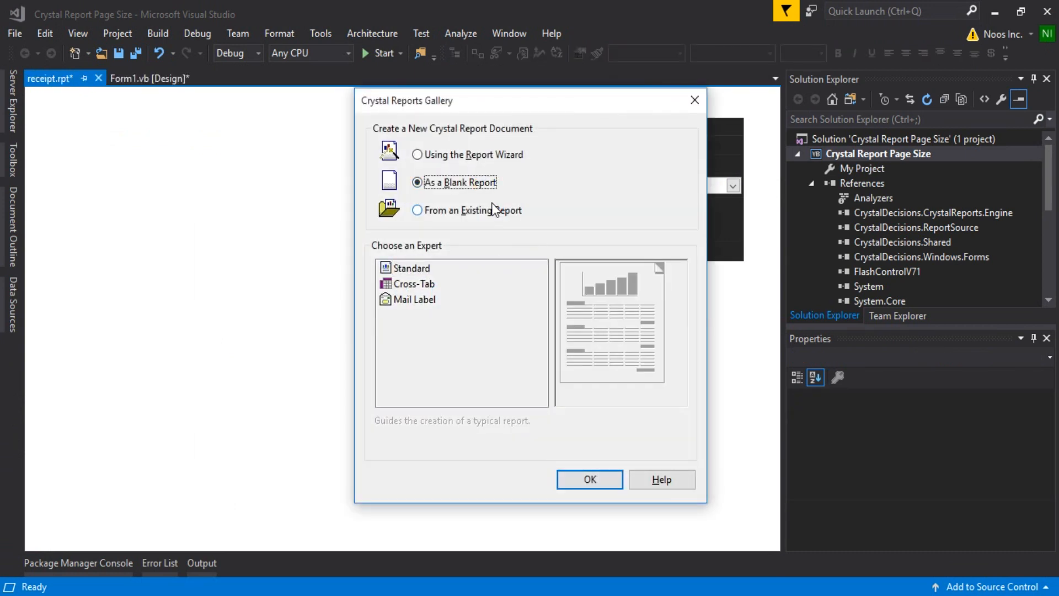
{"action": "left_click", "coordinate": [586, 478]}
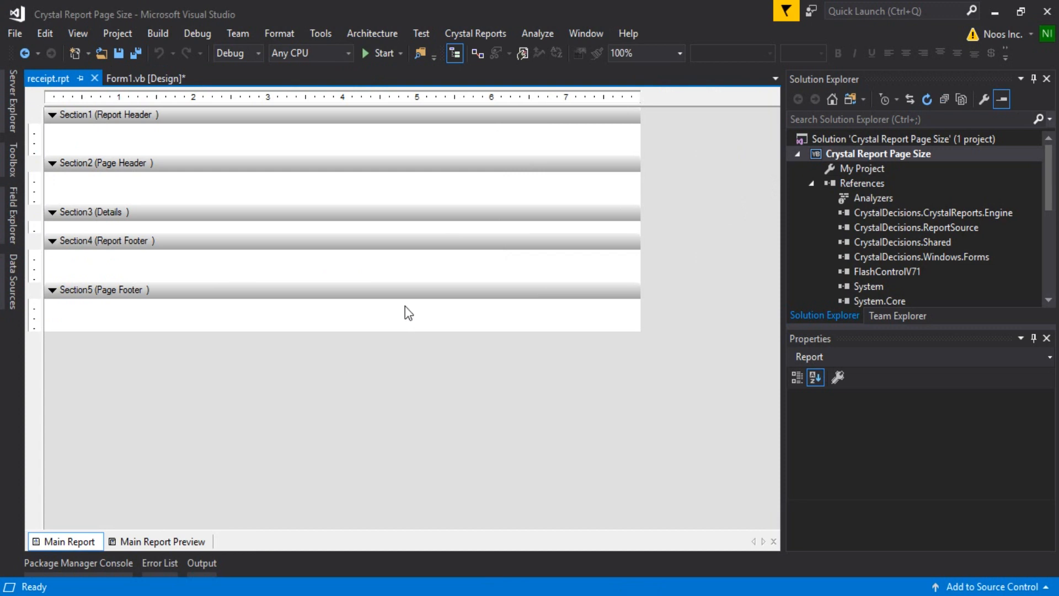
Set the page size of the receipt report to A4 in its page setup.
{"action": "right_click", "coordinate": [348, 309]}
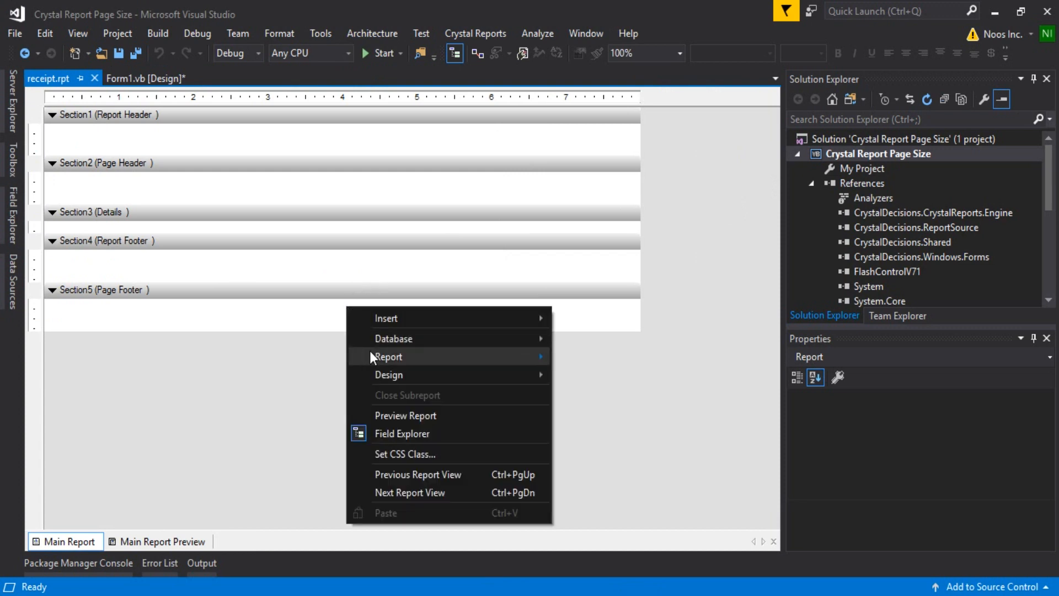
{"action": "mouse_move", "coordinate": [383, 372]}
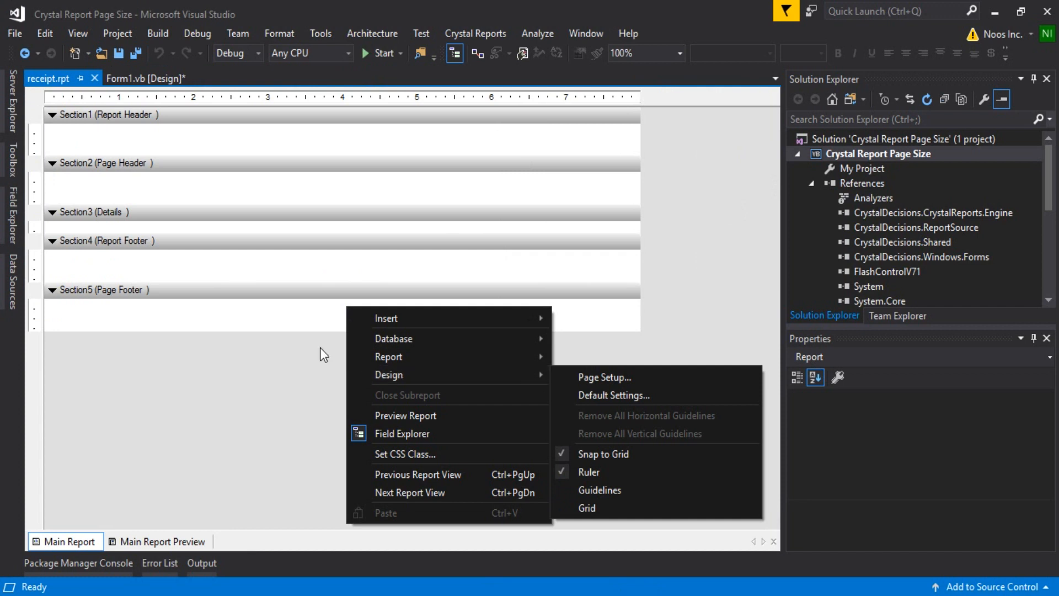
{"action": "right_click", "coordinate": [280, 312]}
{"action": "mouse_move", "coordinate": [351, 380]}
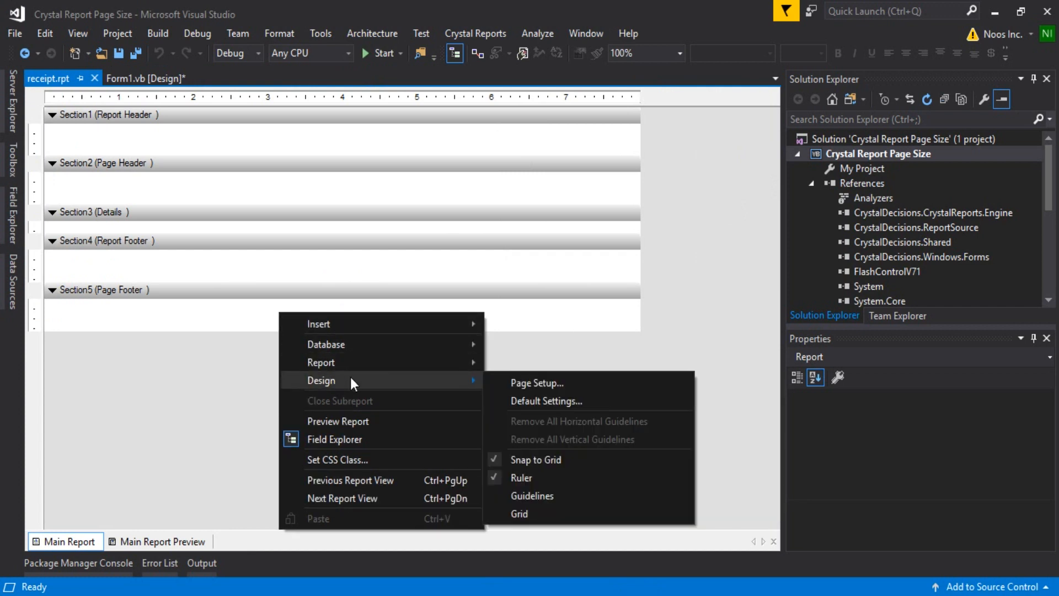
{"action": "left_click", "coordinate": [537, 389]}
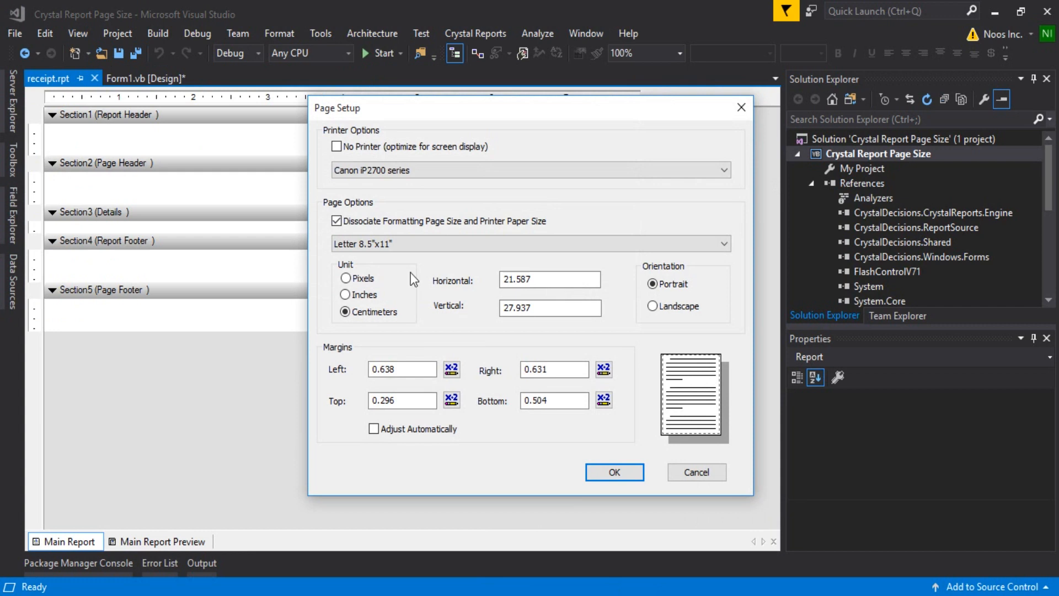
{"action": "left_click", "coordinate": [390, 243]}
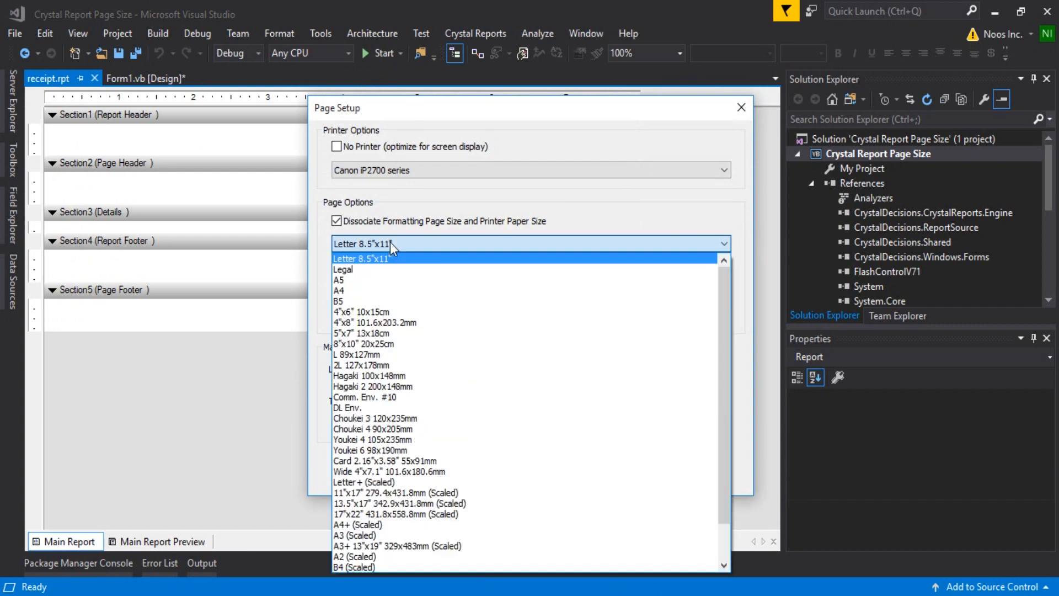
{"action": "left_click", "coordinate": [390, 290]}
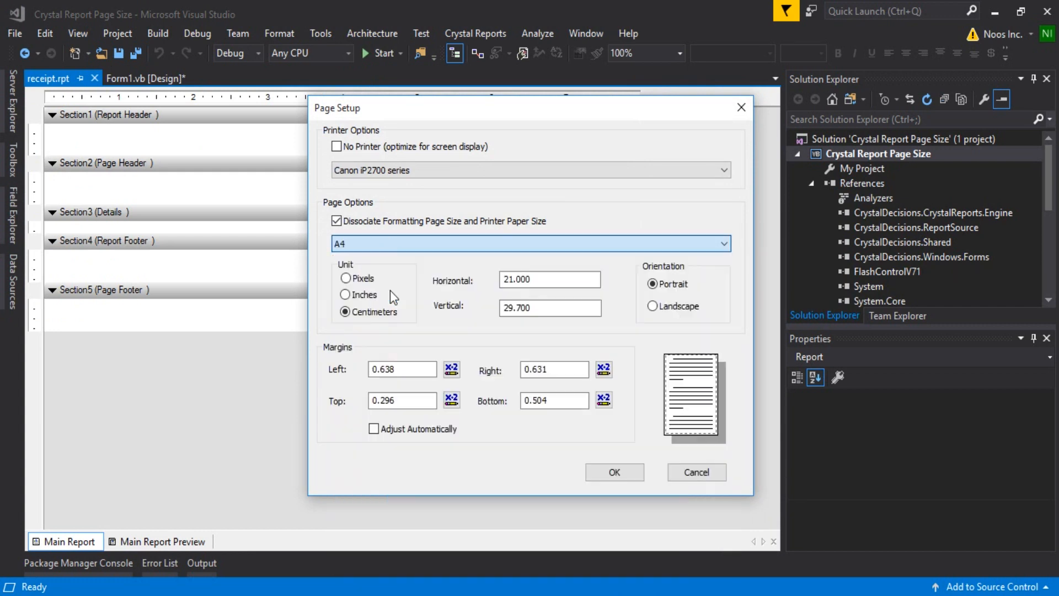
{"action": "left_click", "coordinate": [613, 472]}
Run the application from Form1, view the report page in a maximized window, and close it.
{"action": "left_click", "coordinate": [150, 78]}
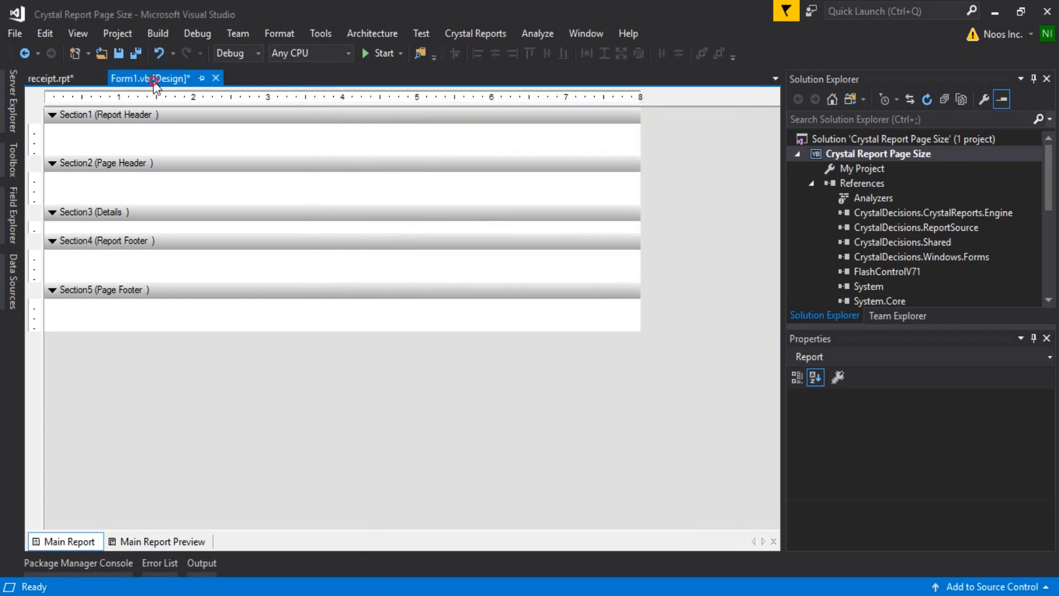
{"action": "left_click", "coordinate": [376, 55]}
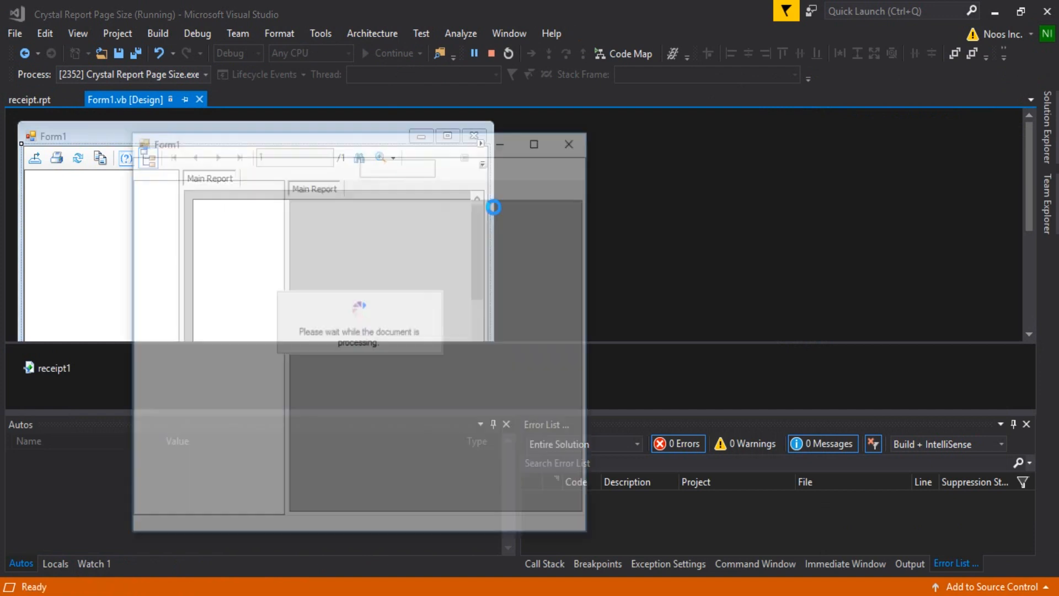
{"action": "left_click", "coordinate": [548, 142]}
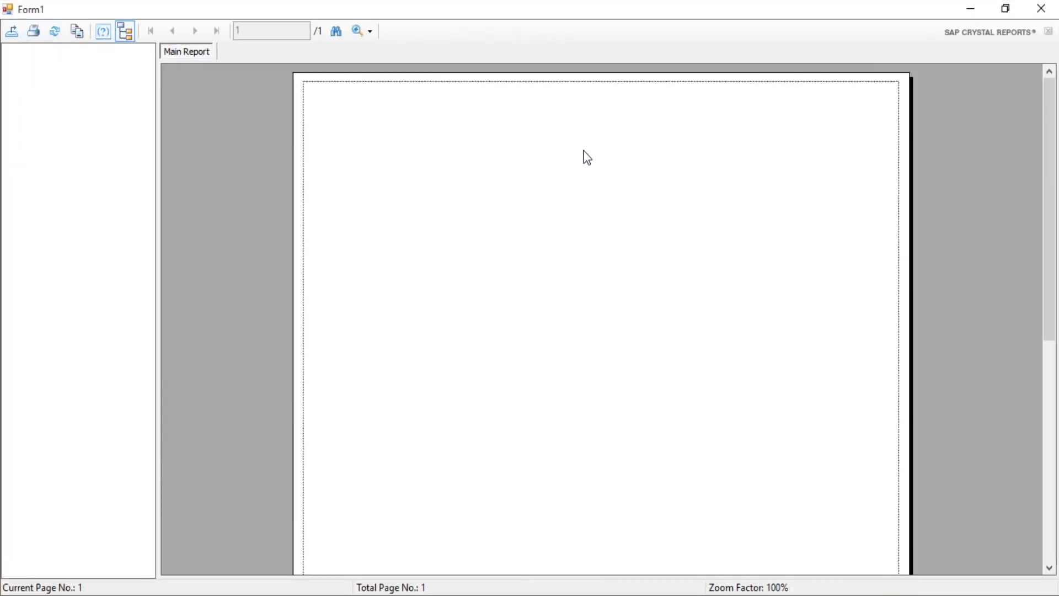
{"action": "left_click", "coordinate": [1052, 8]}
Add a text object reading MY REPORTS near the middle of the Report Header section in receipt.rpt.
{"action": "left_click", "coordinate": [48, 78]}
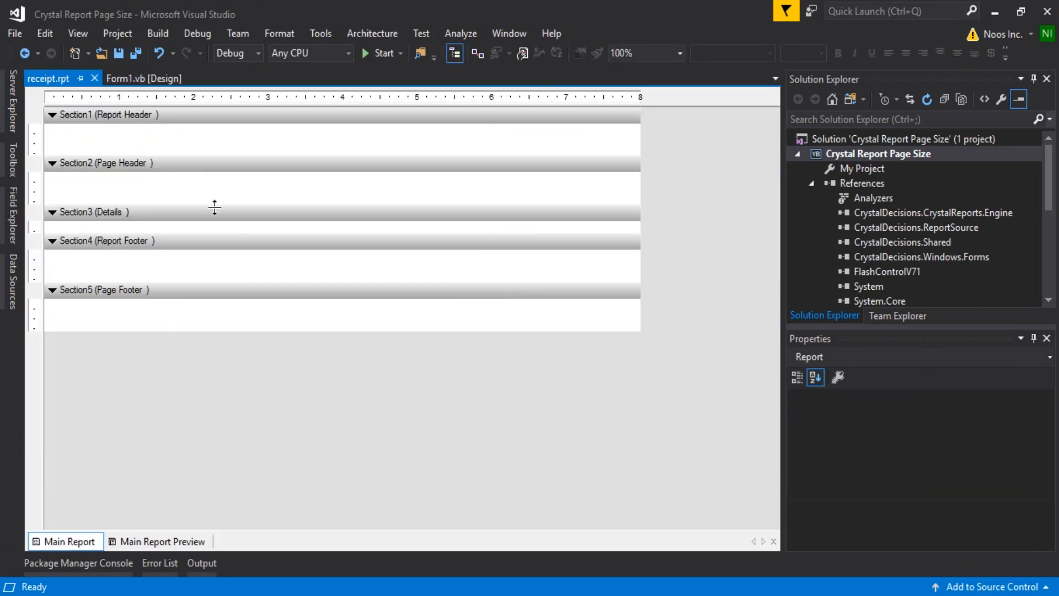
{"action": "left_click", "coordinate": [13, 160]}
{"action": "left_click", "coordinate": [84, 151]}
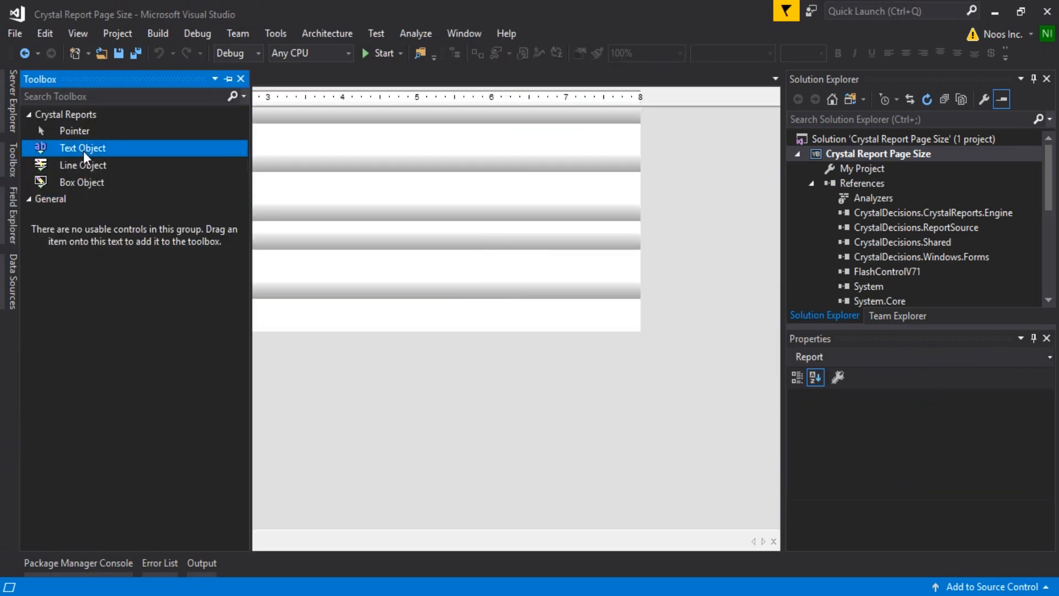
{"action": "left_click", "coordinate": [296, 135]}
{"action": "type", "text": "MY REPORTS"}
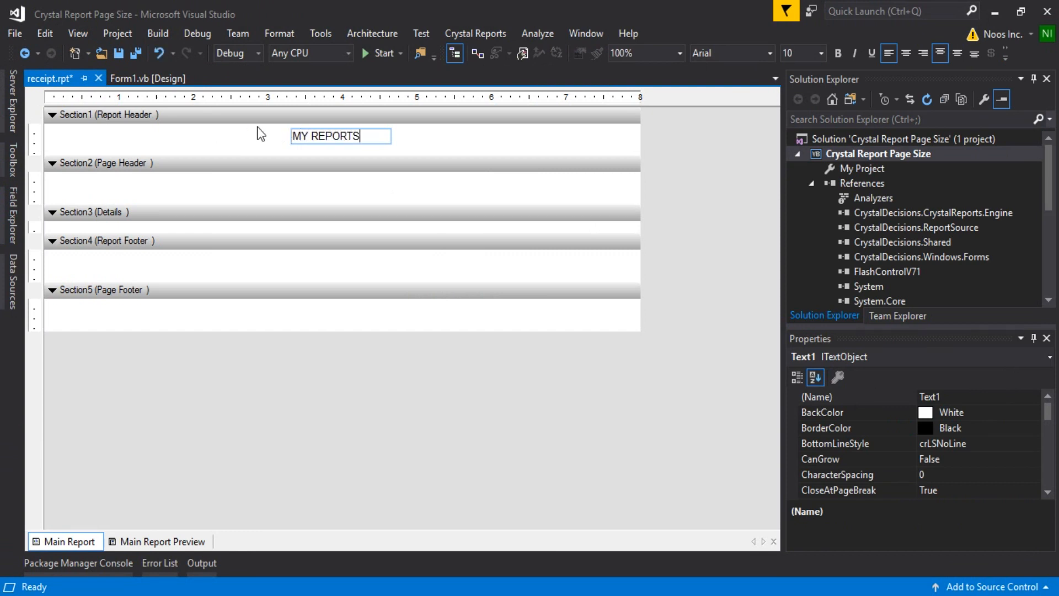
{"action": "double_click", "coordinate": [369, 136]}
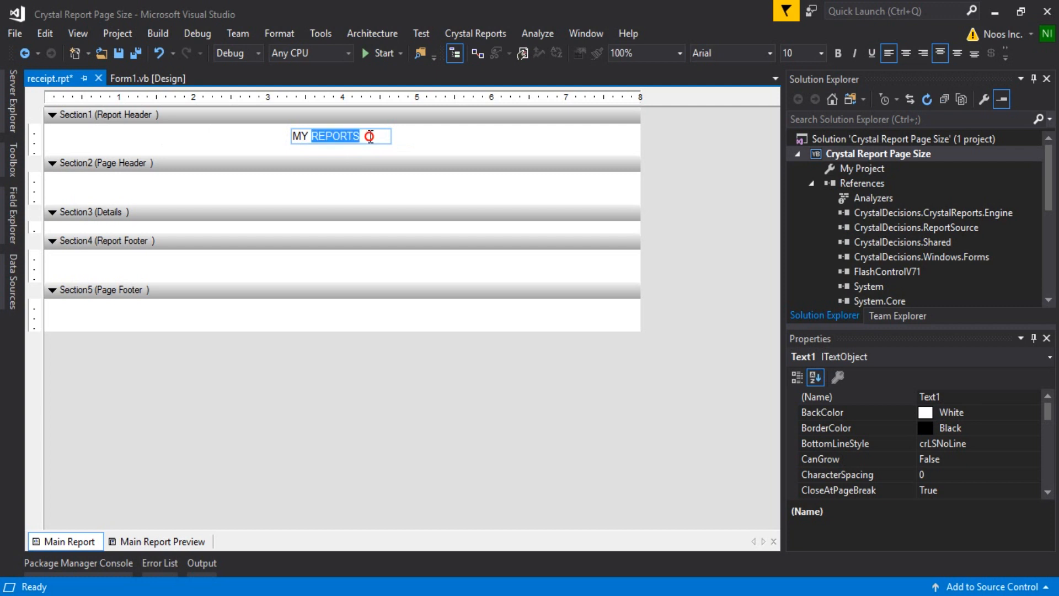
{"action": "key", "text": "ctrl+a"}
{"action": "key", "text": "ctrl+b"}
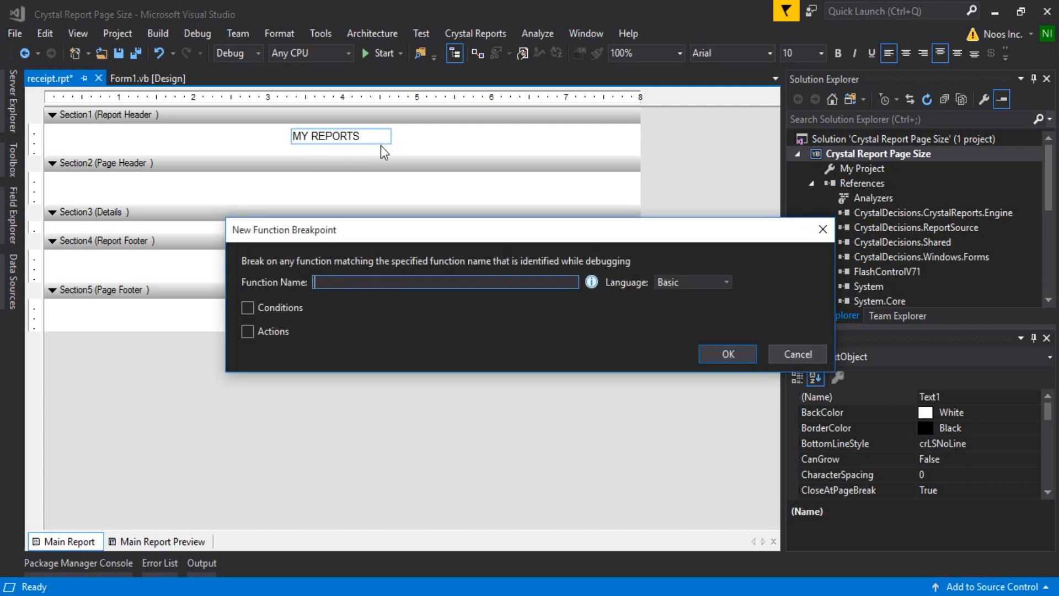
{"action": "left_click", "coordinate": [686, 287]}
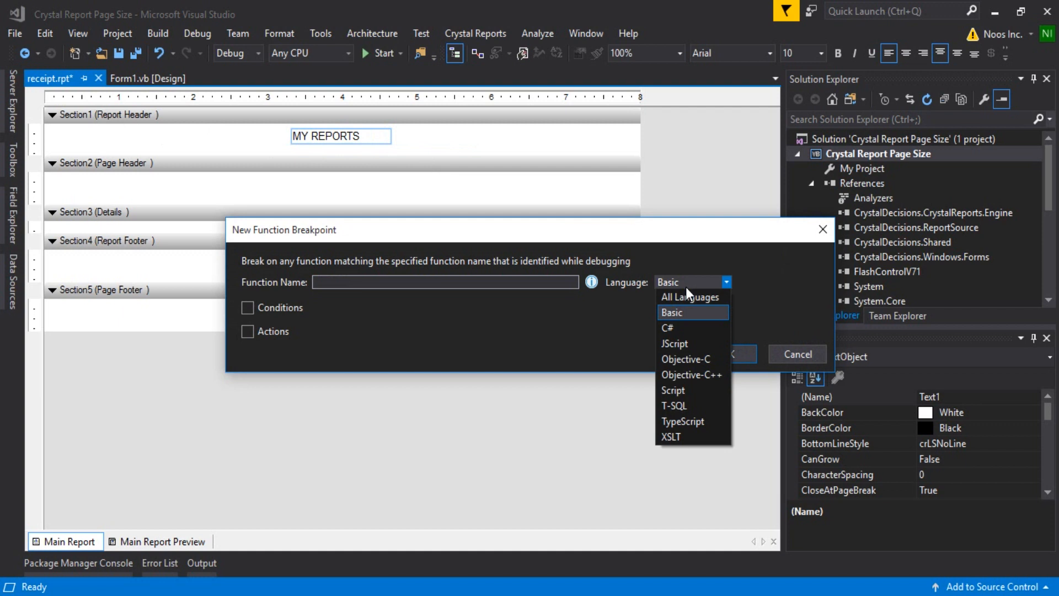
{"action": "left_click", "coordinate": [686, 313]}
{"action": "left_click", "coordinate": [727, 356]}
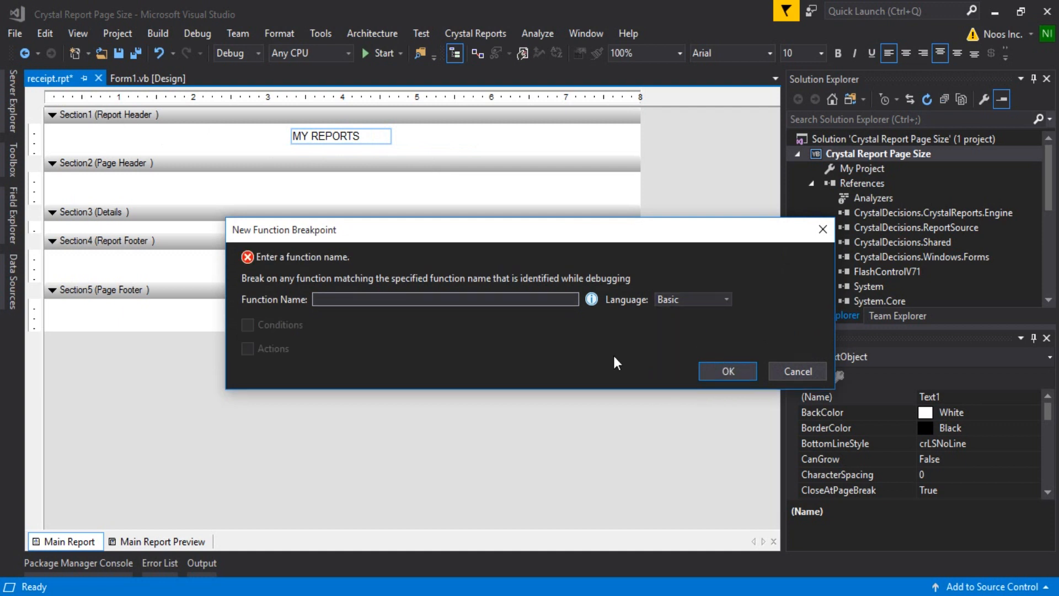
{"action": "left_click", "coordinate": [794, 356]}
{"action": "left_click", "coordinate": [578, 350]}
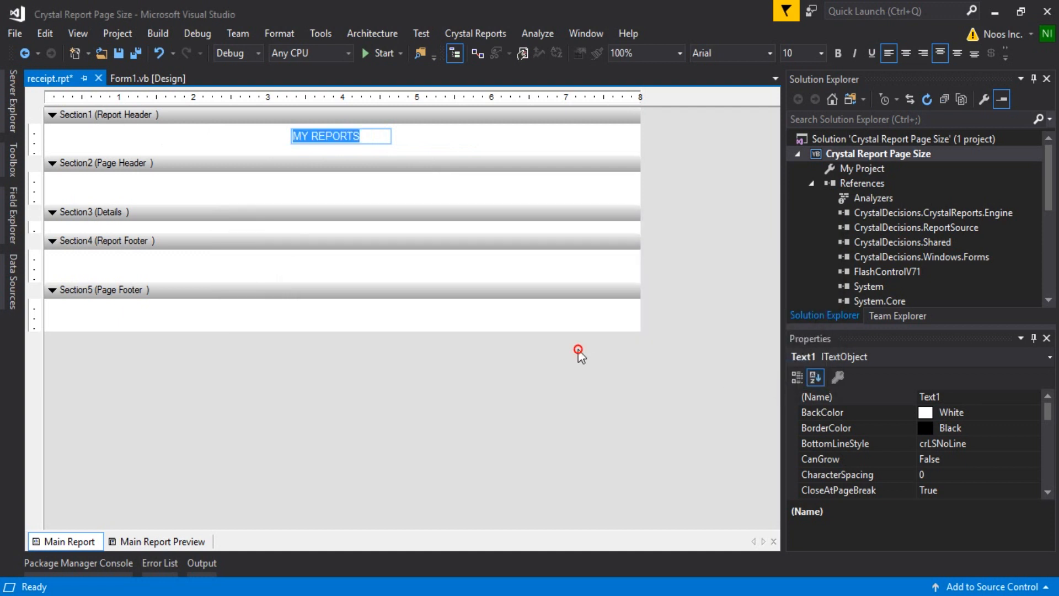
Format the MY REPORTS header text as Arial Bold, size 20, and enlarge its text object to fit the wording.
{"action": "left_click", "coordinate": [409, 140]}
{"action": "left_click", "coordinate": [379, 136]}
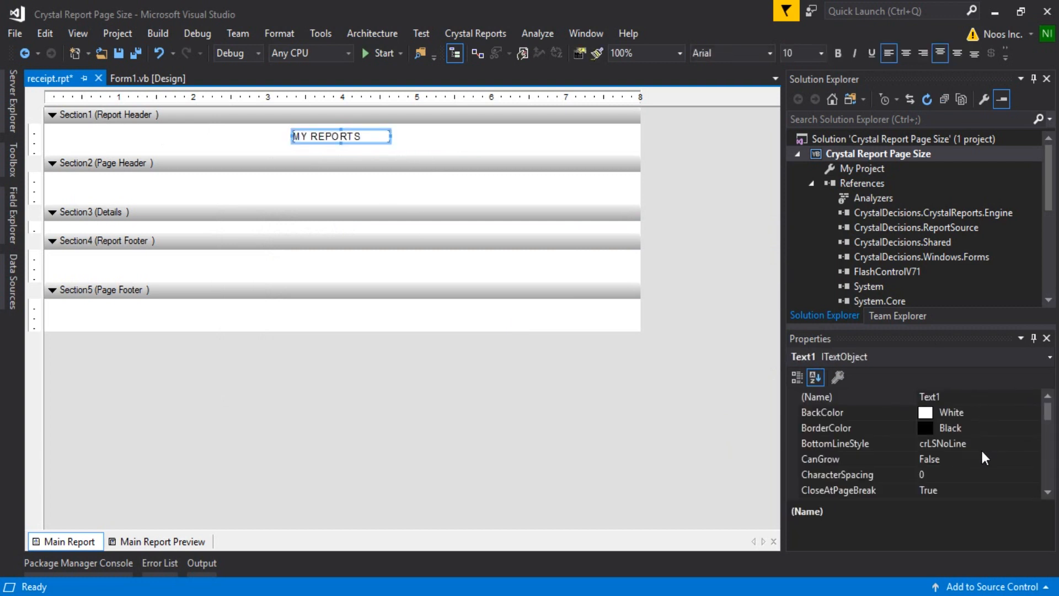
{"action": "scroll", "coordinate": [982, 449], "scroll_direction": "down", "scroll_amount": 2}
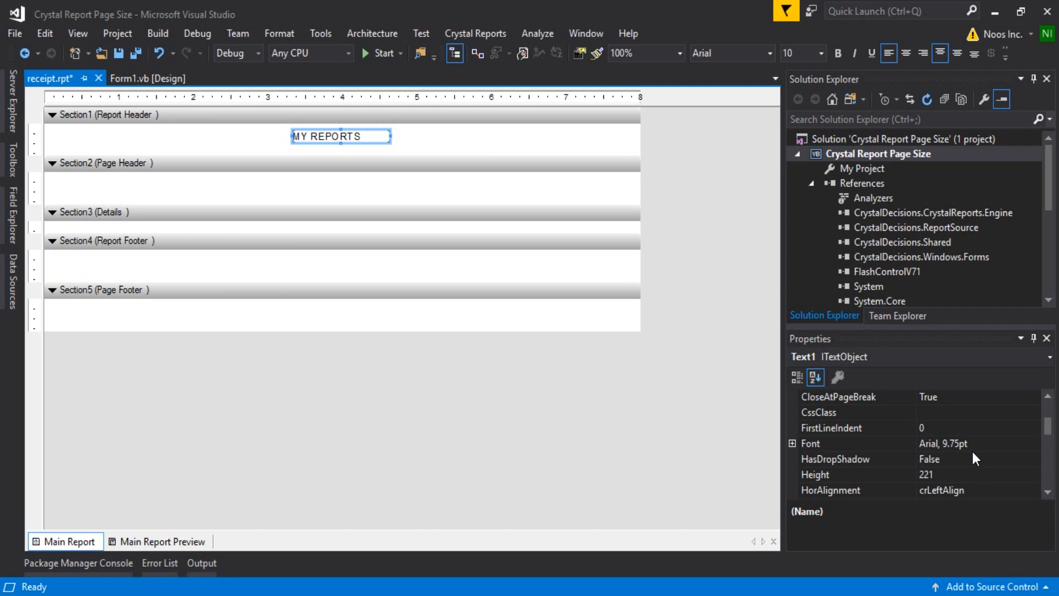
{"action": "left_click", "coordinate": [988, 443]}
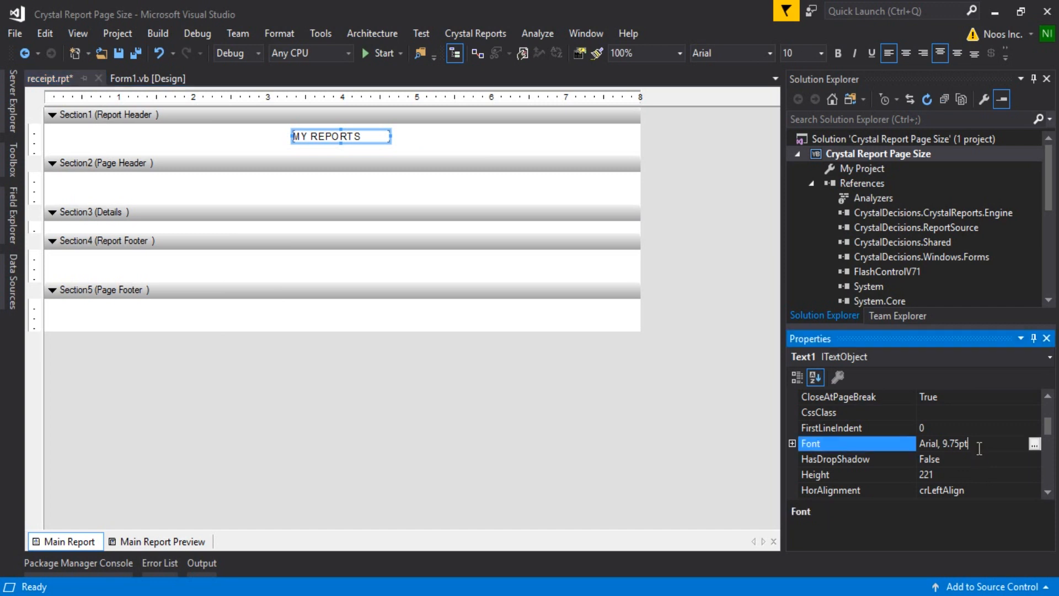
{"action": "left_click", "coordinate": [1035, 444]}
{"action": "left_click", "coordinate": [523, 220]}
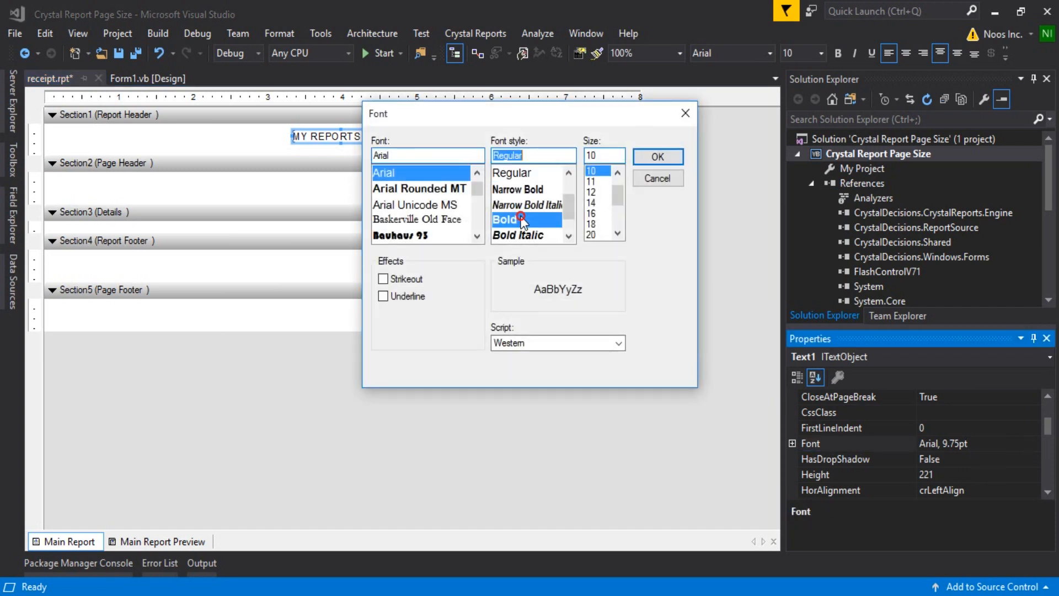
{"action": "left_click", "coordinate": [605, 235]}
{"action": "left_click", "coordinate": [657, 156]}
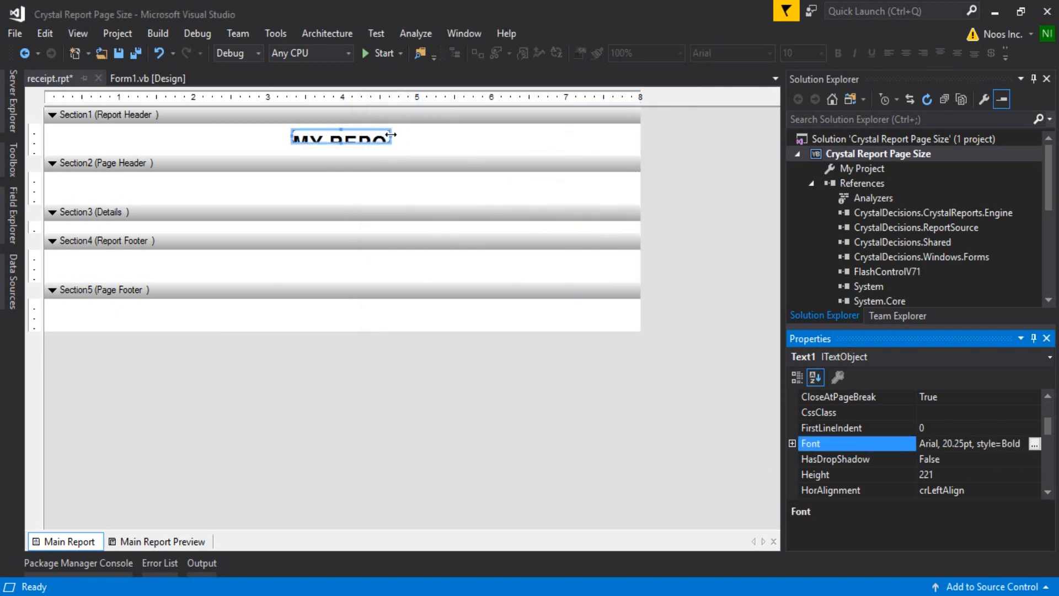
{"action": "left_click_drag", "start_coordinate": [390, 135], "coordinate": [450, 135]}
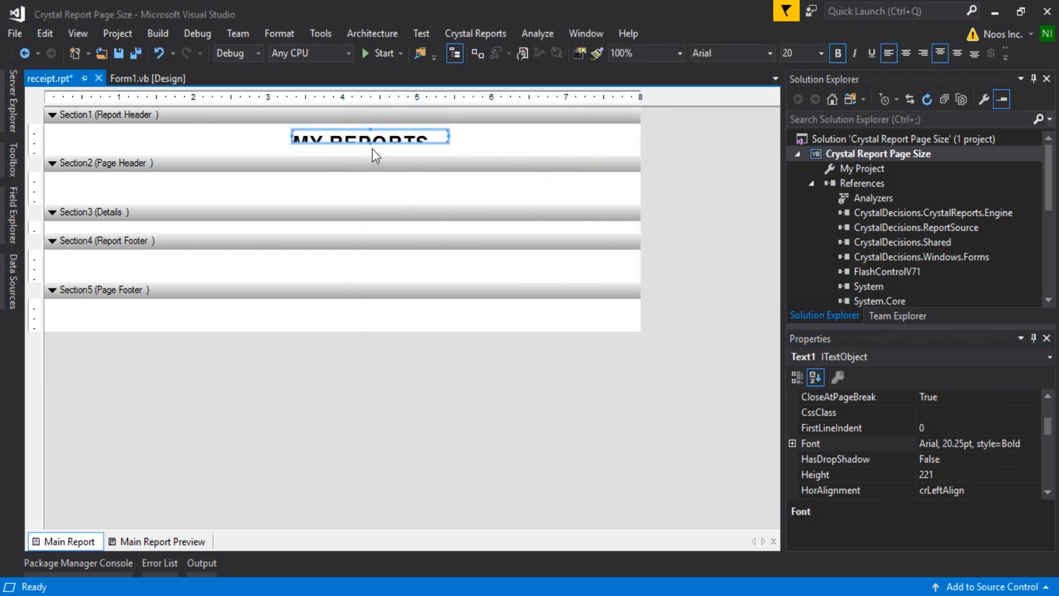
{"action": "left_click_drag", "start_coordinate": [333, 143], "coordinate": [317, 130]}
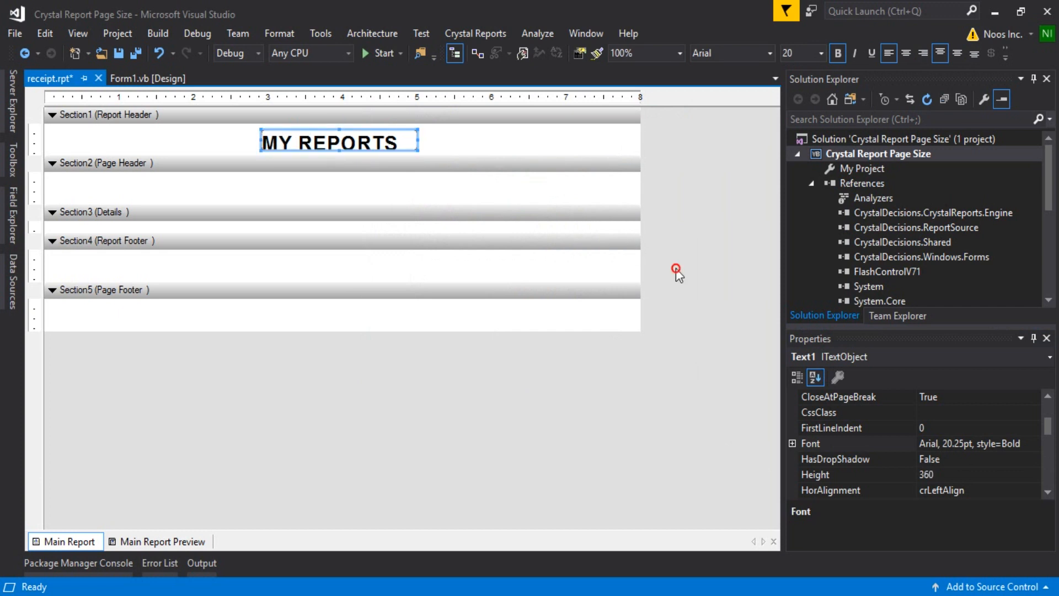
Change the receipt report's page setup to a user-defined size of 5 cm horizontal by 10 cm vertical.
{"action": "right_click", "coordinate": [473, 396]}
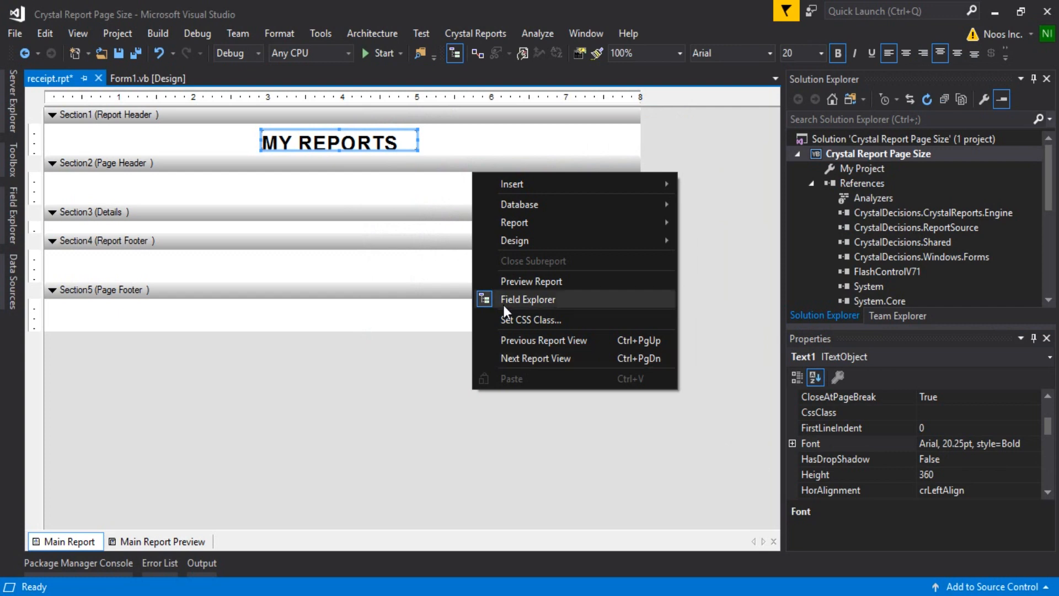
{"action": "mouse_move", "coordinate": [526, 243]}
{"action": "left_click", "coordinate": [683, 242]}
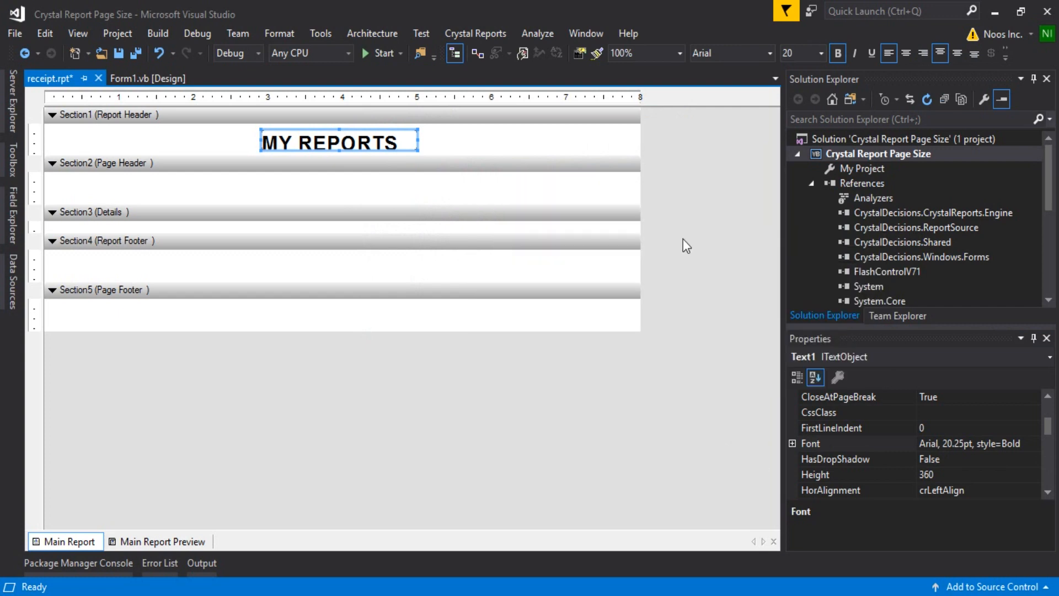
{"action": "left_click", "coordinate": [657, 239]}
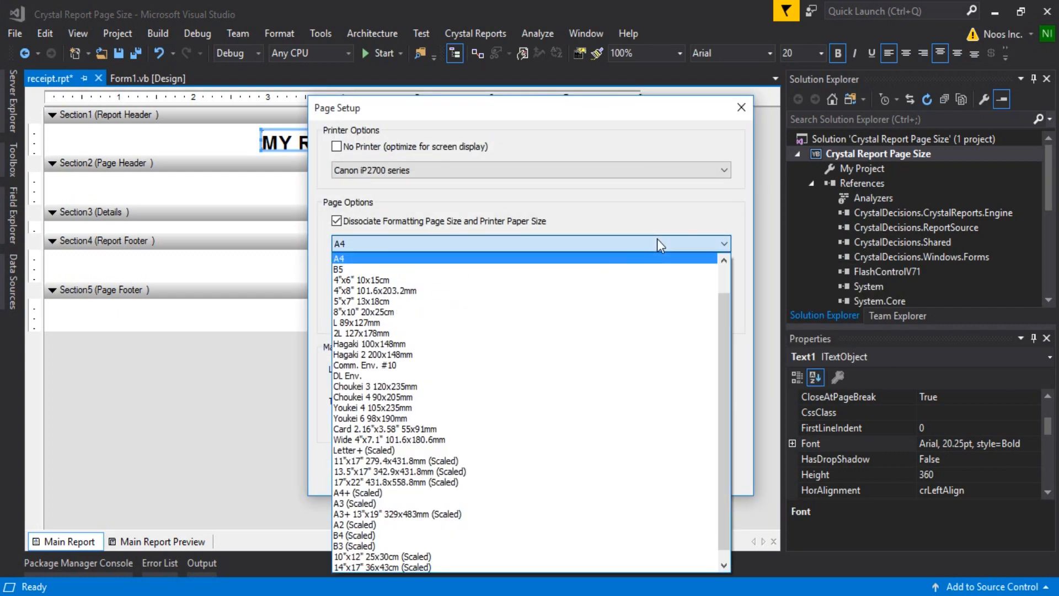
{"action": "left_click", "coordinate": [459, 567]}
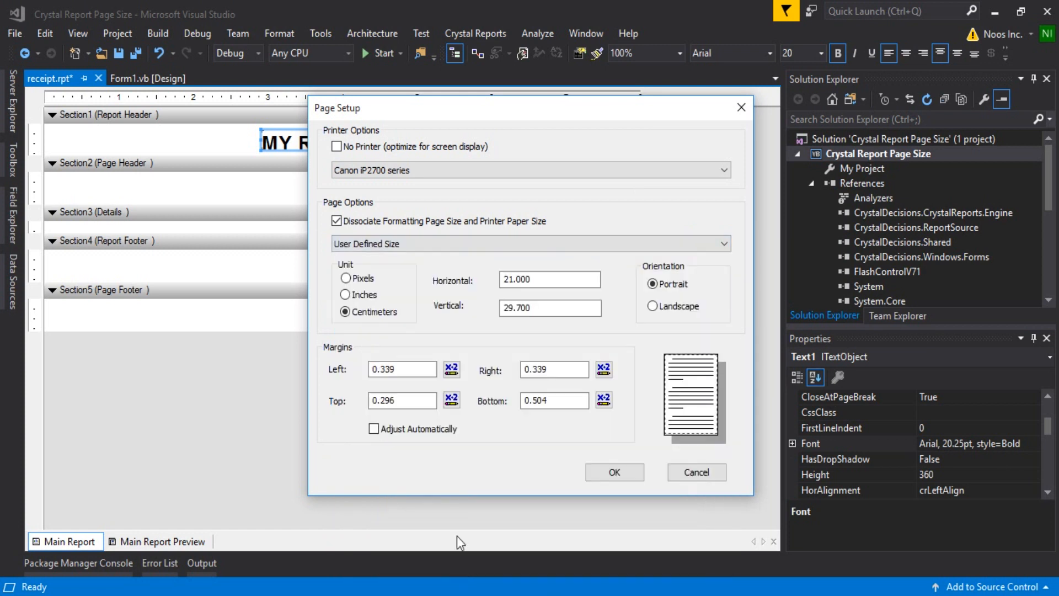
{"action": "double_click", "coordinate": [524, 279]}
{"action": "type", "text": "5"}
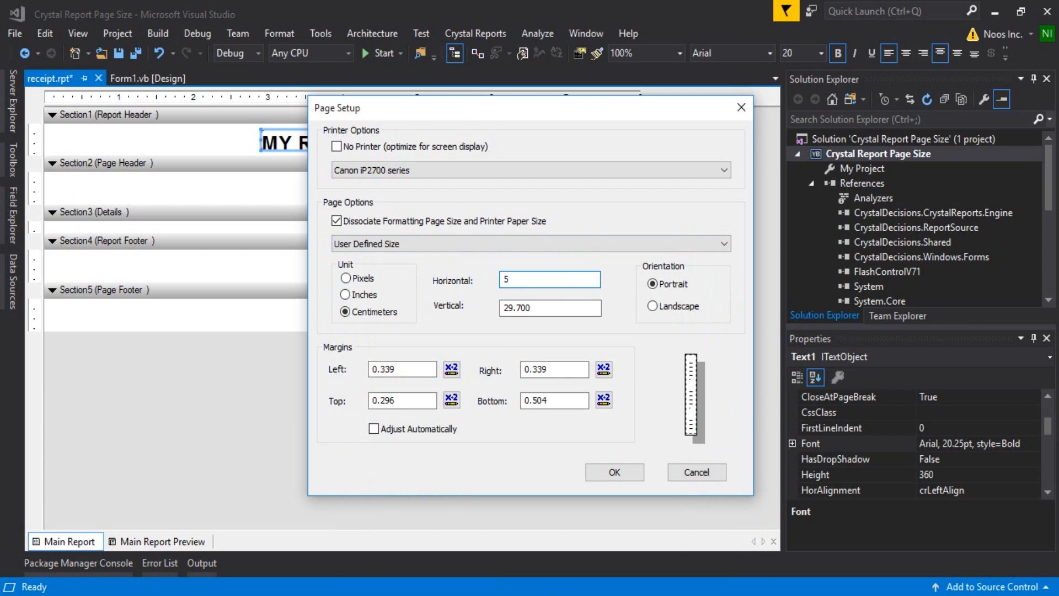
{"action": "key", "text": "Tab"}
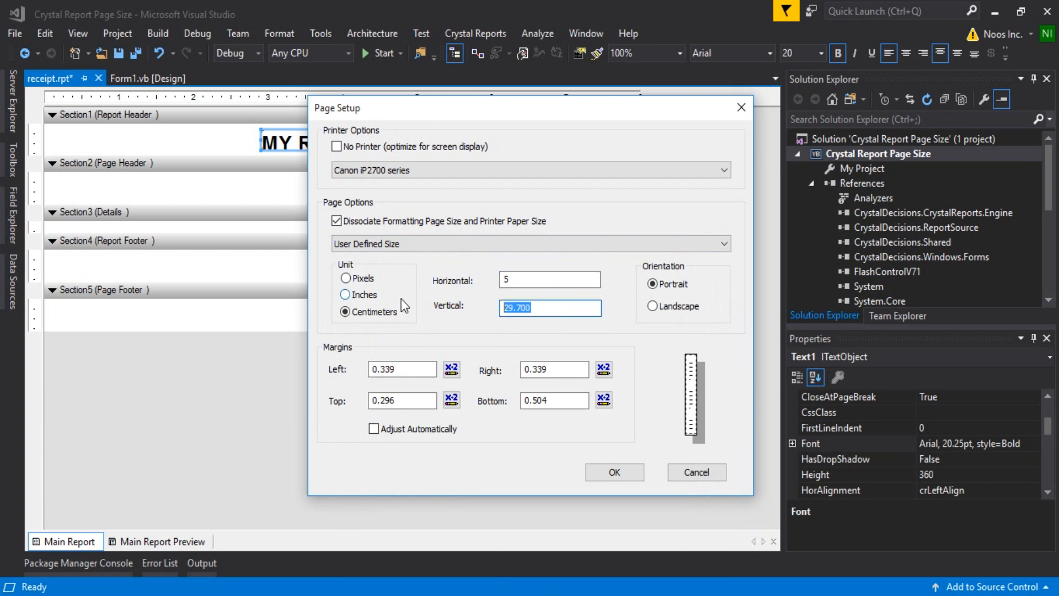
{"action": "type", "text": "20"}
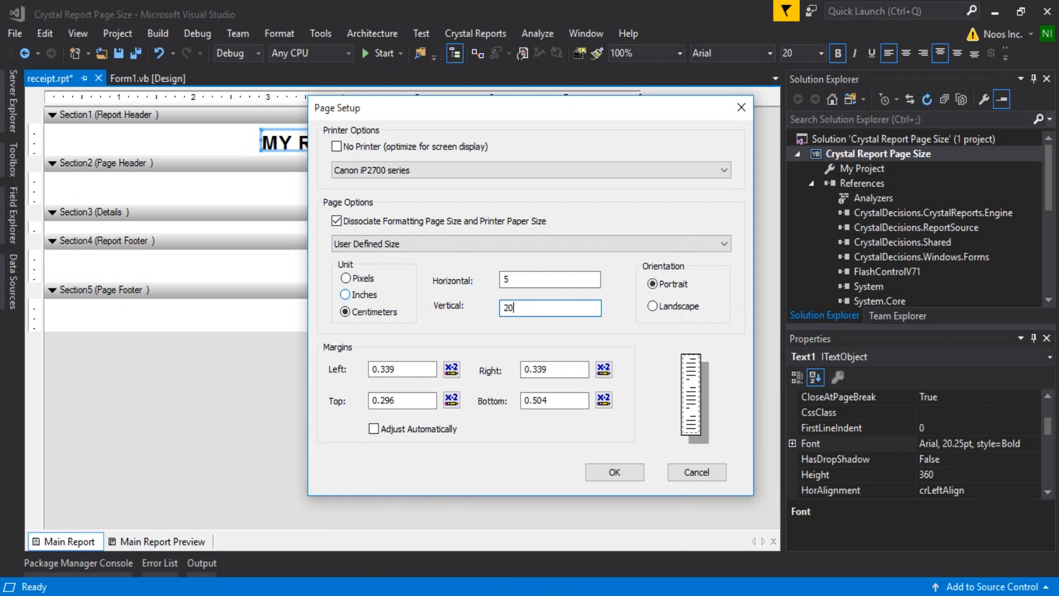
{"action": "left_click_drag", "start_coordinate": [557, 307], "coordinate": [324, 337]}
{"action": "type", "text": "10"}
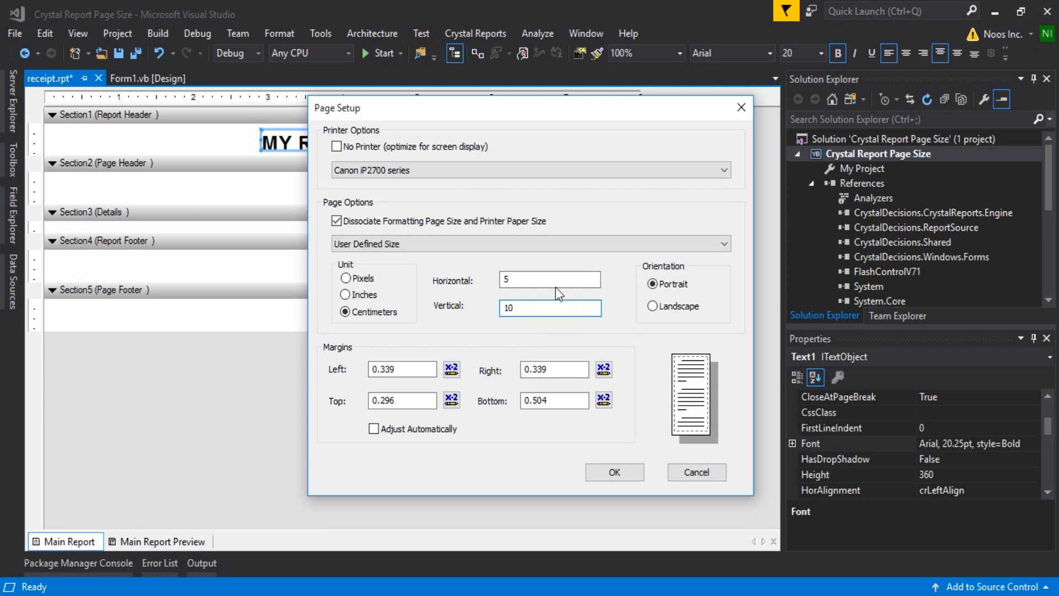
{"action": "left_click", "coordinate": [614, 473]}
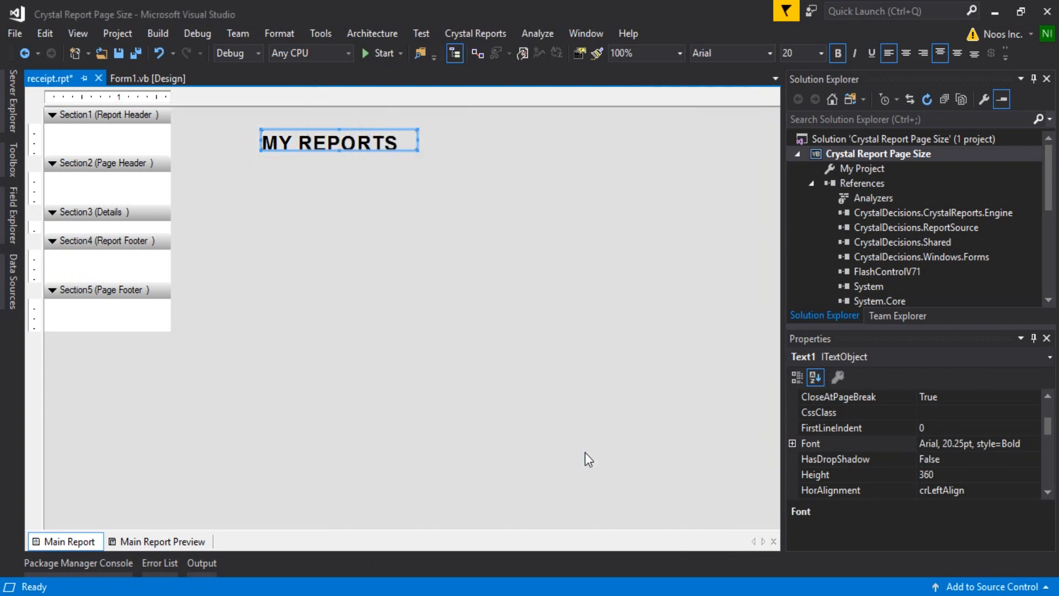
Run the application, view the resized report page in a maximized window, and close it.
{"action": "left_click", "coordinate": [380, 53]}
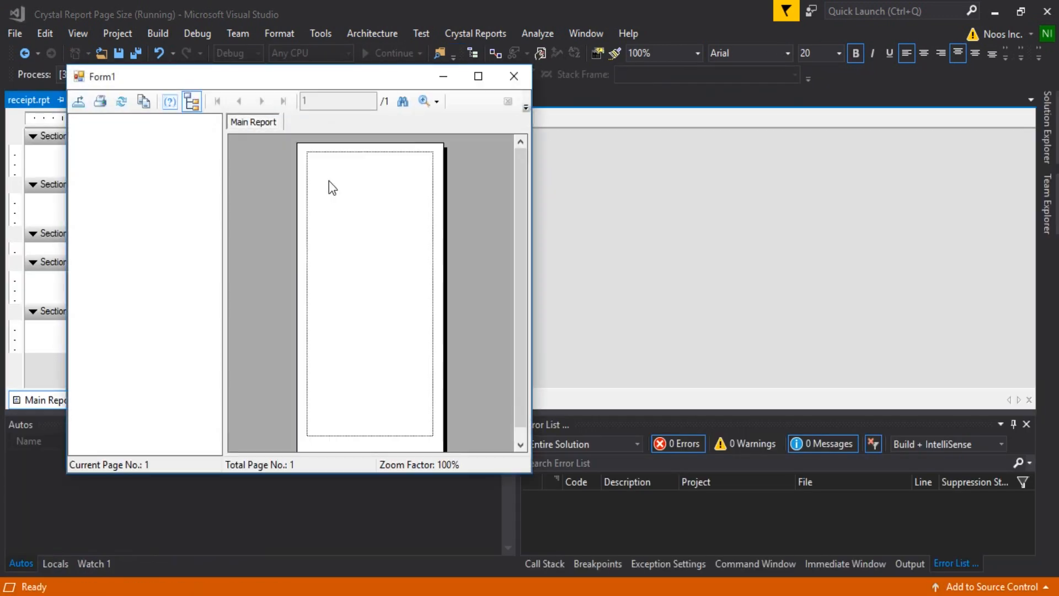
{"action": "left_click", "coordinate": [478, 75]}
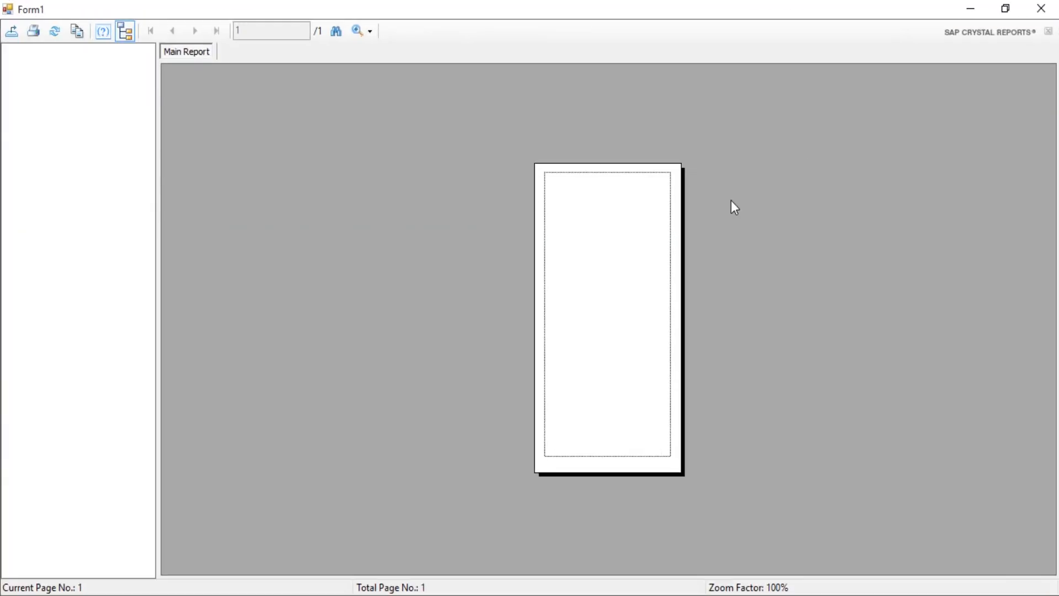
{"action": "left_click", "coordinate": [1038, 15]}
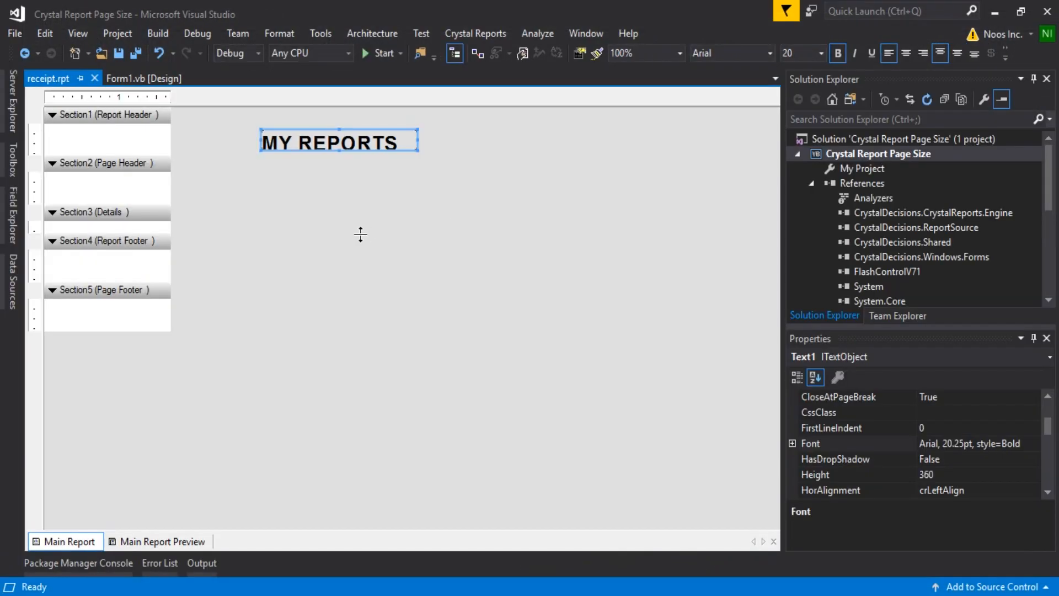
Move the MY REPORTS text object to the left edge of the Report Header and narrow it to fit within the page width.
{"action": "left_click_drag", "start_coordinate": [354, 132], "coordinate": [138, 137]}
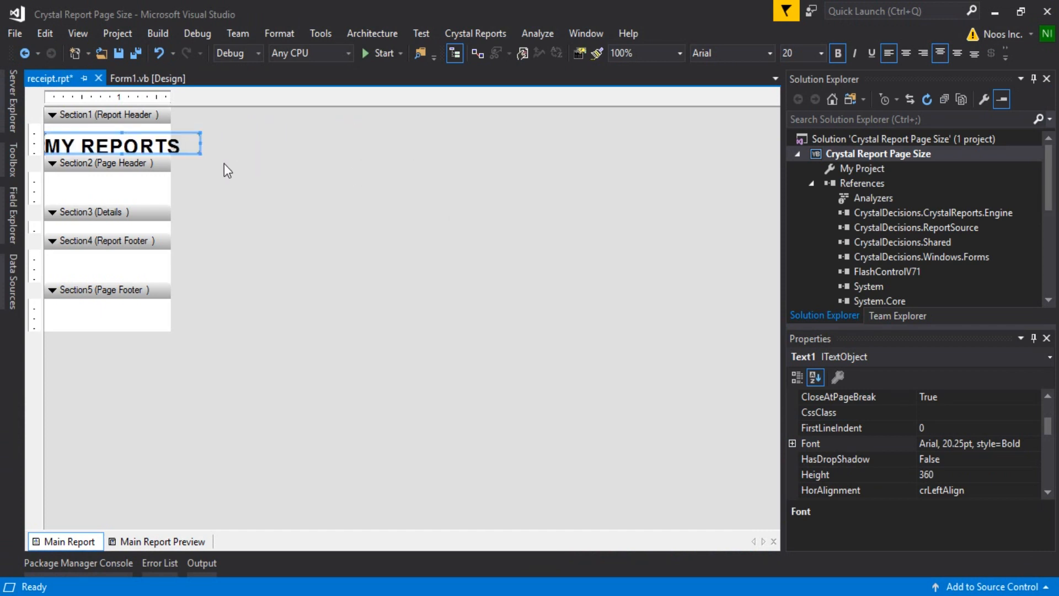
{"action": "left_click_drag", "start_coordinate": [201, 144], "coordinate": [164, 145]}
Run the application again, inspect the header text in the maximized viewer at 300% zoom, and close it.
{"action": "left_click", "coordinate": [383, 52]}
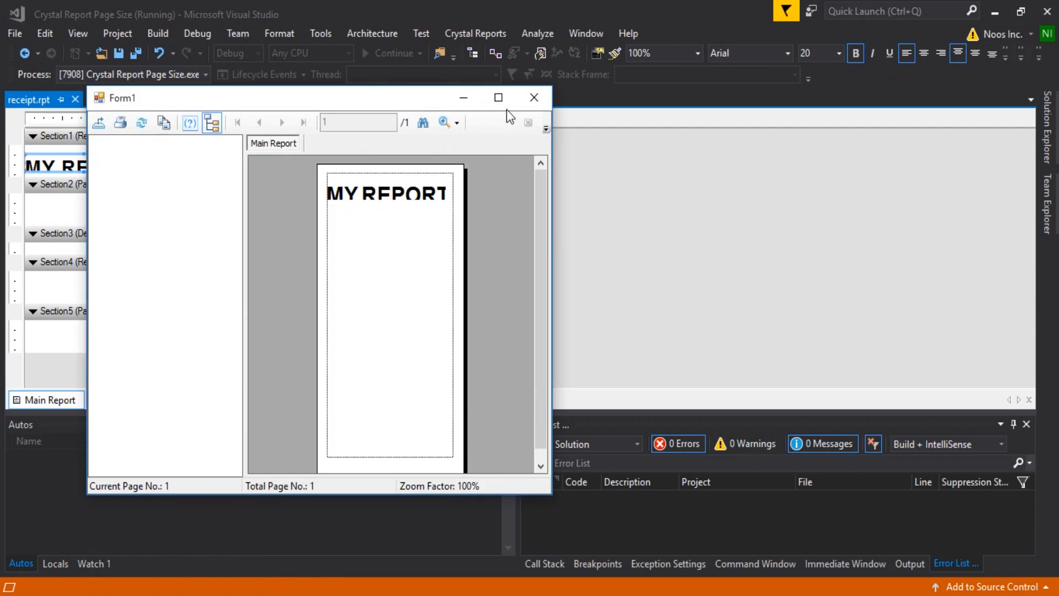
{"action": "left_click", "coordinate": [499, 97]}
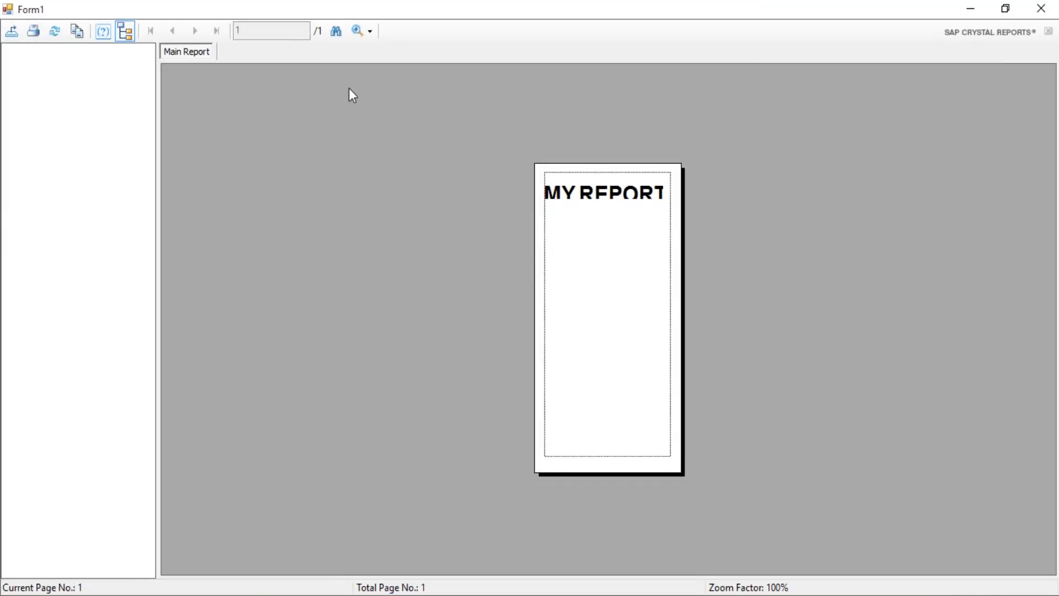
{"action": "left_click", "coordinate": [354, 37]}
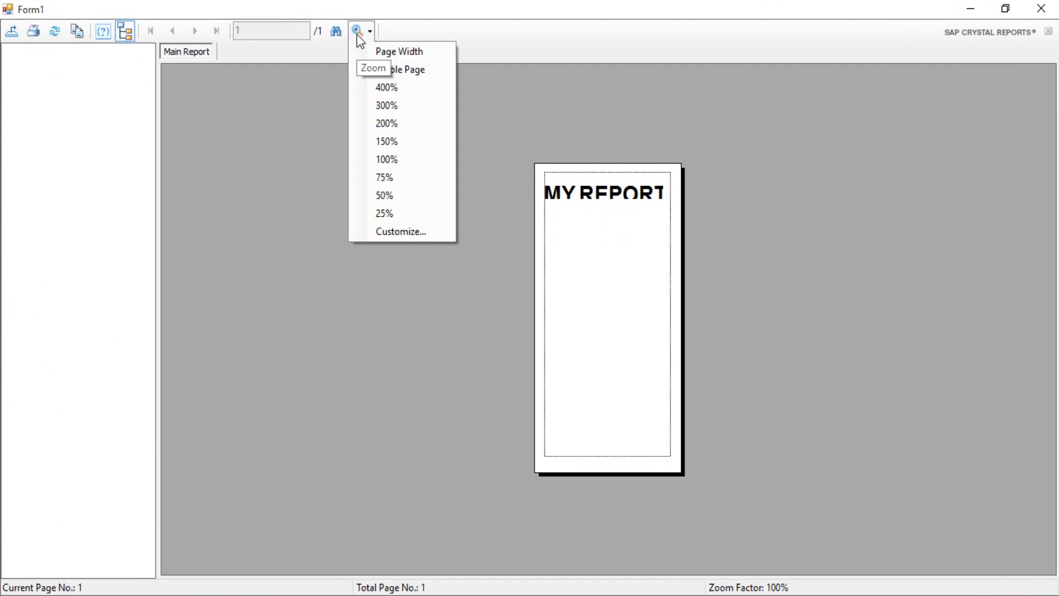
{"action": "left_click", "coordinate": [412, 159]}
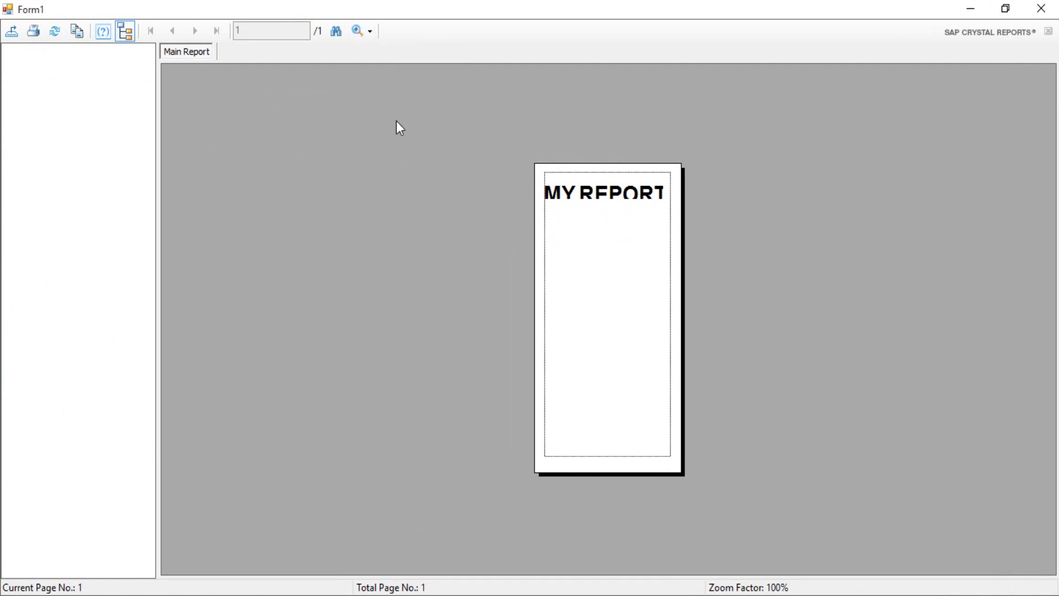
{"action": "left_click", "coordinate": [359, 34]}
{"action": "left_click", "coordinate": [386, 108]}
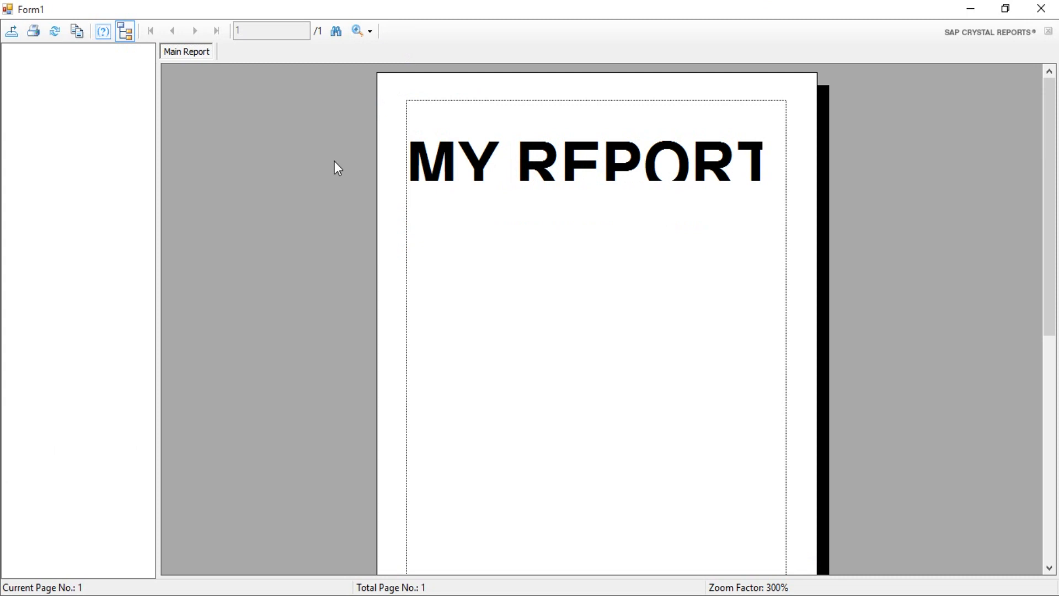
{"action": "left_click", "coordinate": [1041, 9]}
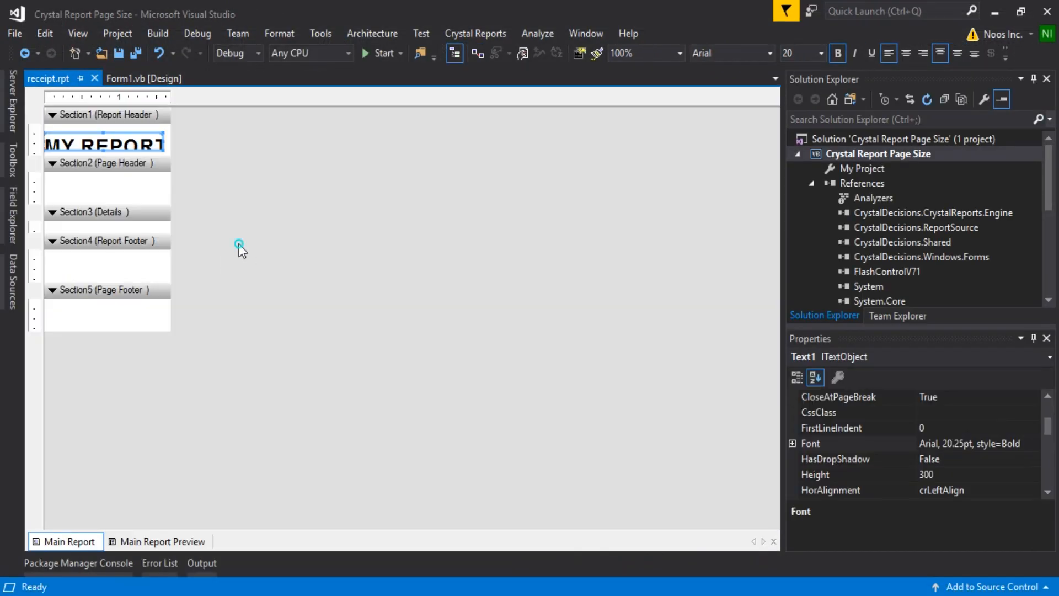
Set the left, right, top and bottom margins of the receipt report to 0.1 cm in its page setup.
{"action": "right_click", "coordinate": [247, 250]}
{"action": "mouse_move", "coordinate": [396, 310]}
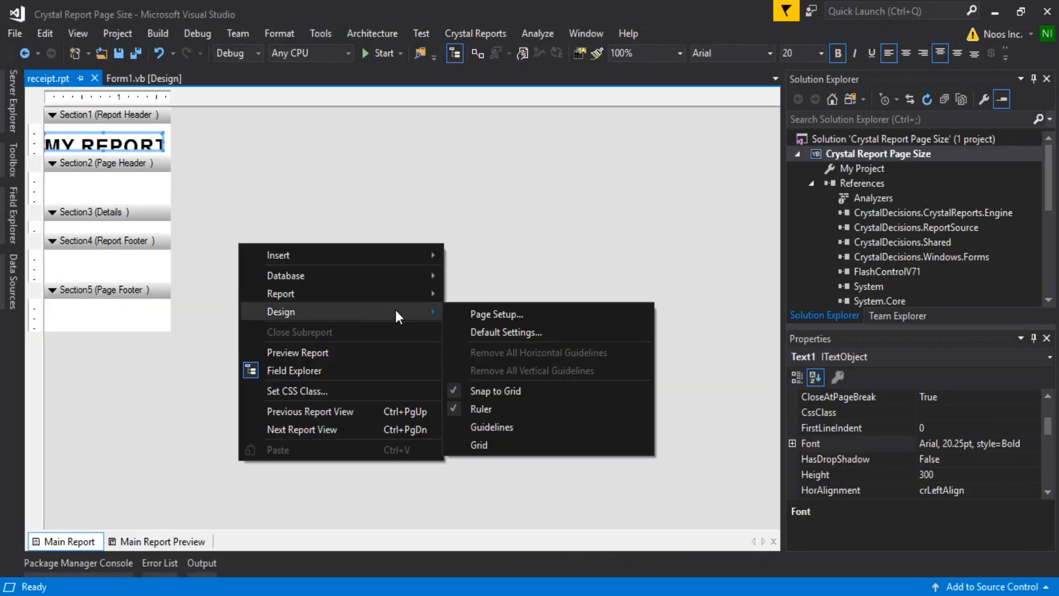
{"action": "left_click", "coordinate": [507, 313]}
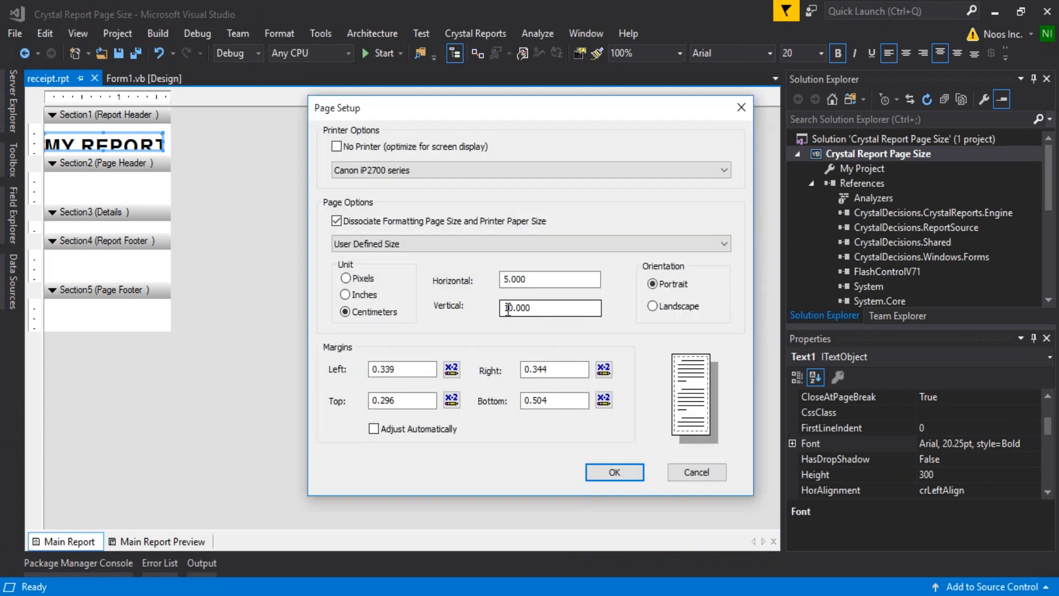
{"action": "double_click", "coordinate": [414, 369]}
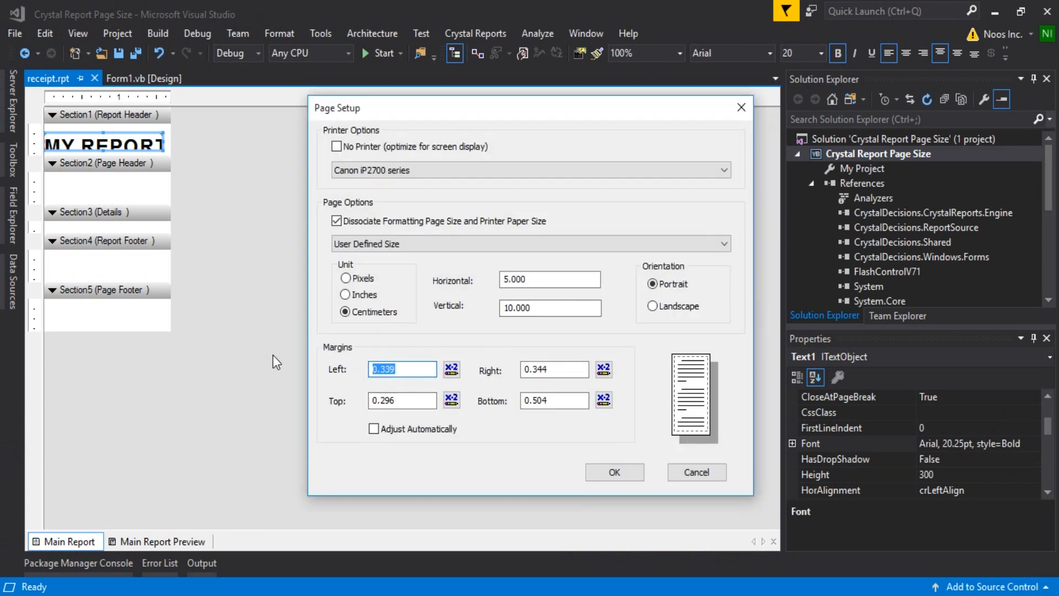
{"action": "type", "text": "0.1"}
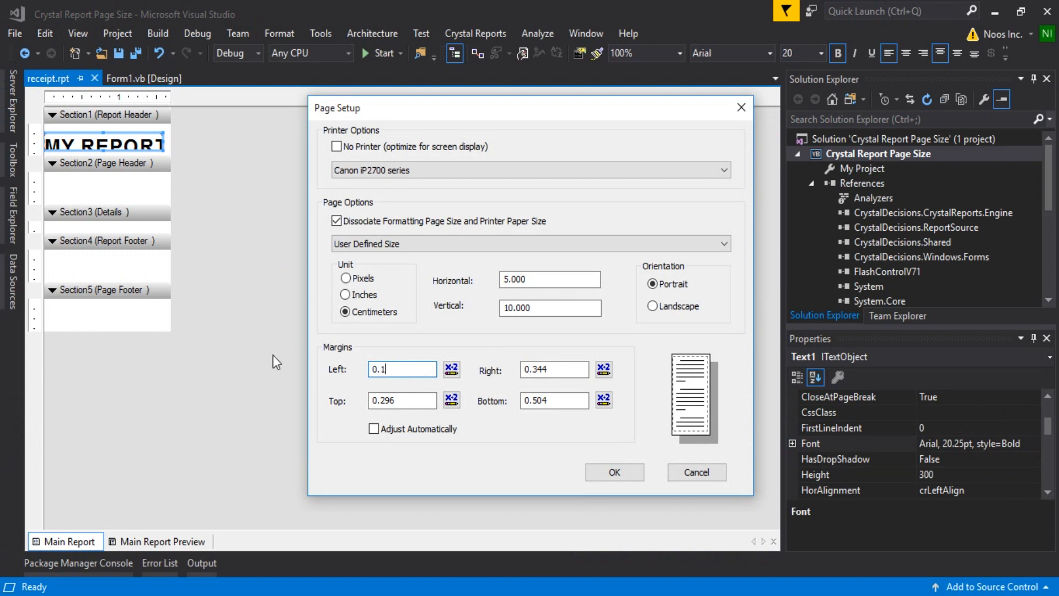
{"action": "key", "text": "Tab"}
{"action": "key", "text": "Tab"}
{"action": "type", "text": "0.1"}
{"action": "key", "text": "Tab"}
{"action": "key", "text": "Tab"}
{"action": "type", "text": "0.1"}
{"action": "key", "text": "Tab"}
{"action": "key", "text": "Tab"}
{"action": "type", "text": "0.1"}
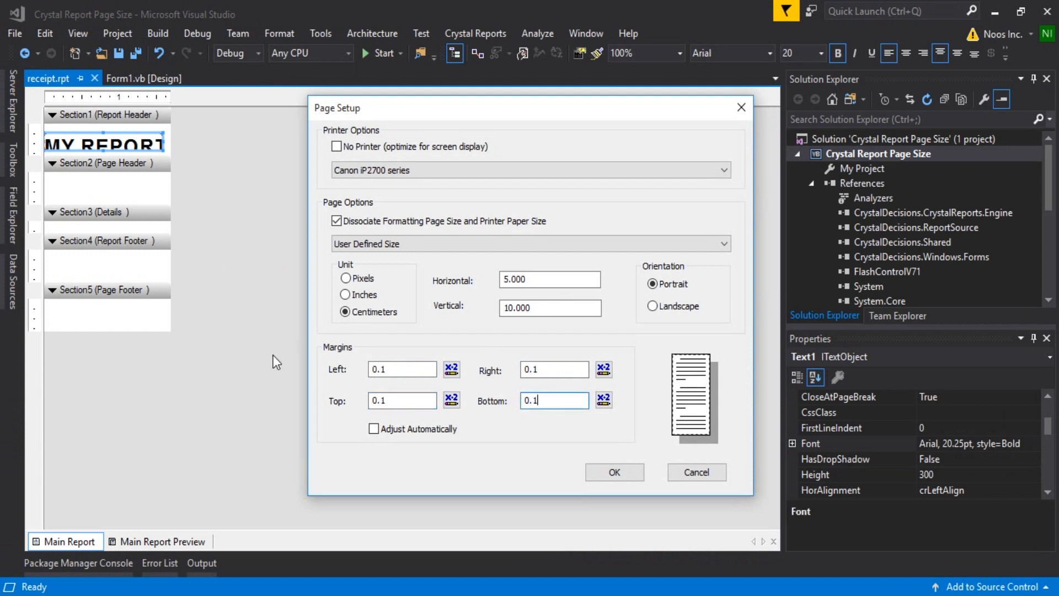
{"action": "left_click", "coordinate": [595, 472]}
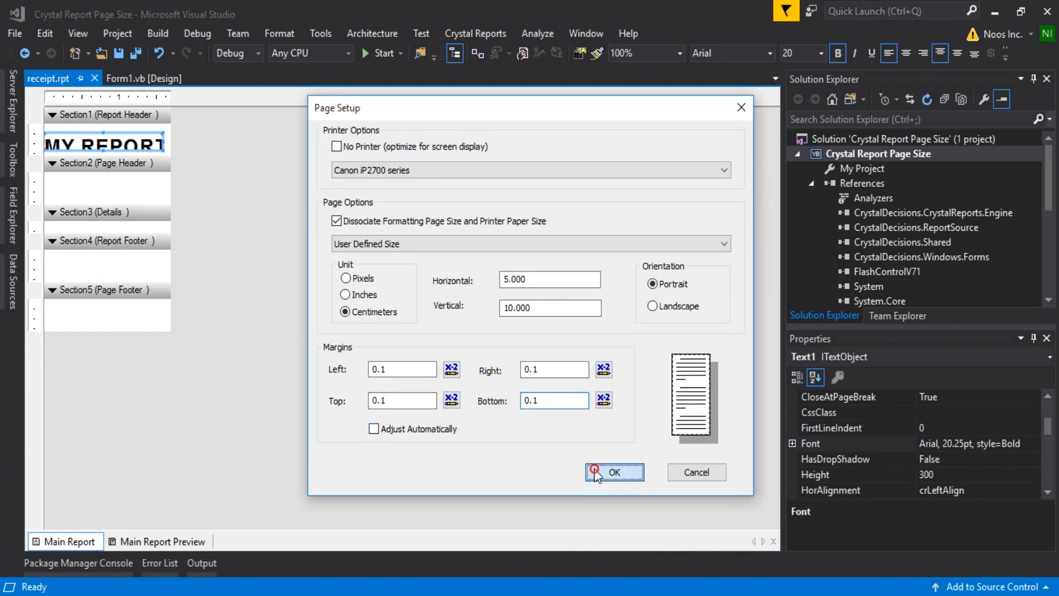
Set the font size of the MY REPORTS text object in the Report Header to 18, keeping Arial Bold.
{"action": "left_click", "coordinate": [145, 142]}
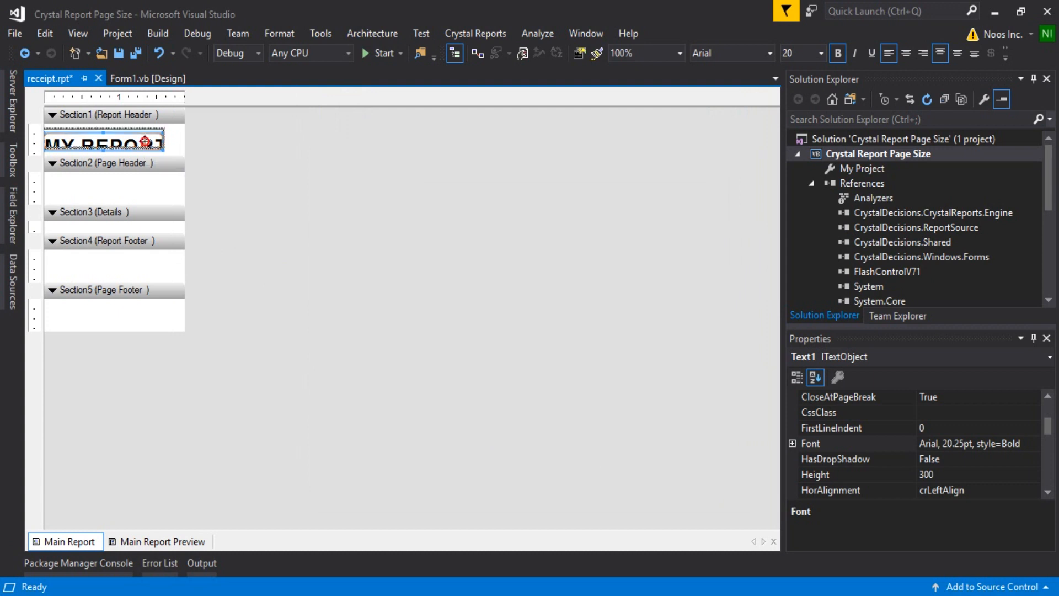
{"action": "left_click", "coordinate": [1033, 445]}
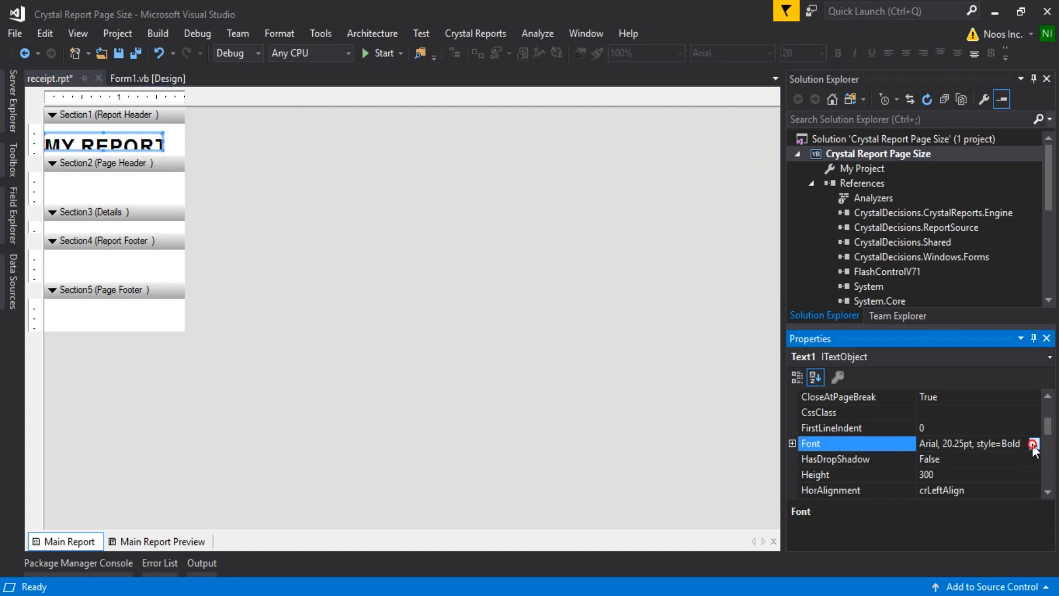
{"action": "left_click", "coordinate": [1033, 445]}
{"action": "left_click", "coordinate": [598, 203]}
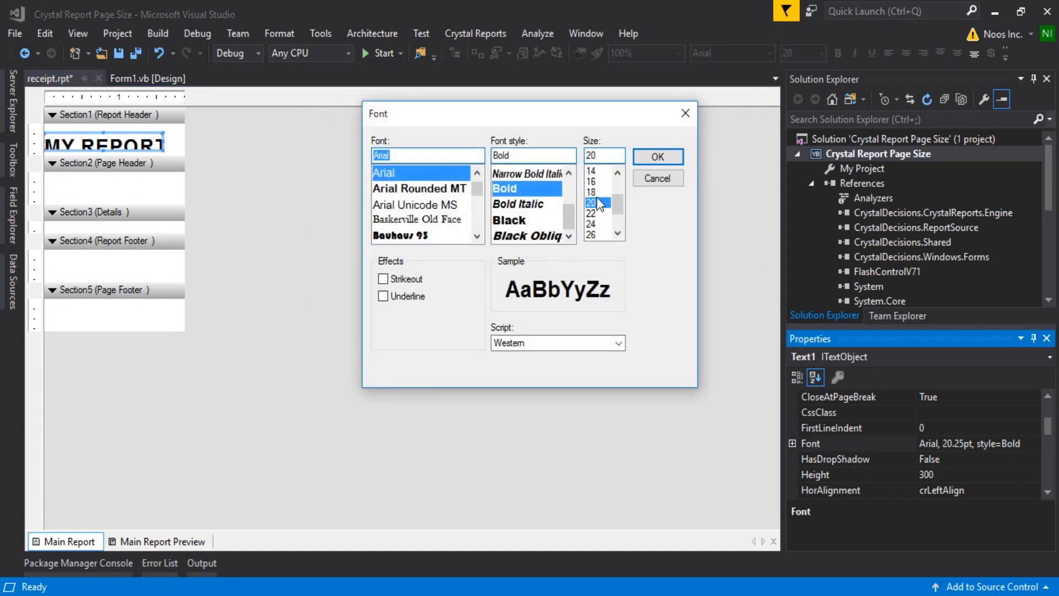
{"action": "left_click", "coordinate": [591, 192]}
{"action": "left_click", "coordinate": [658, 159]}
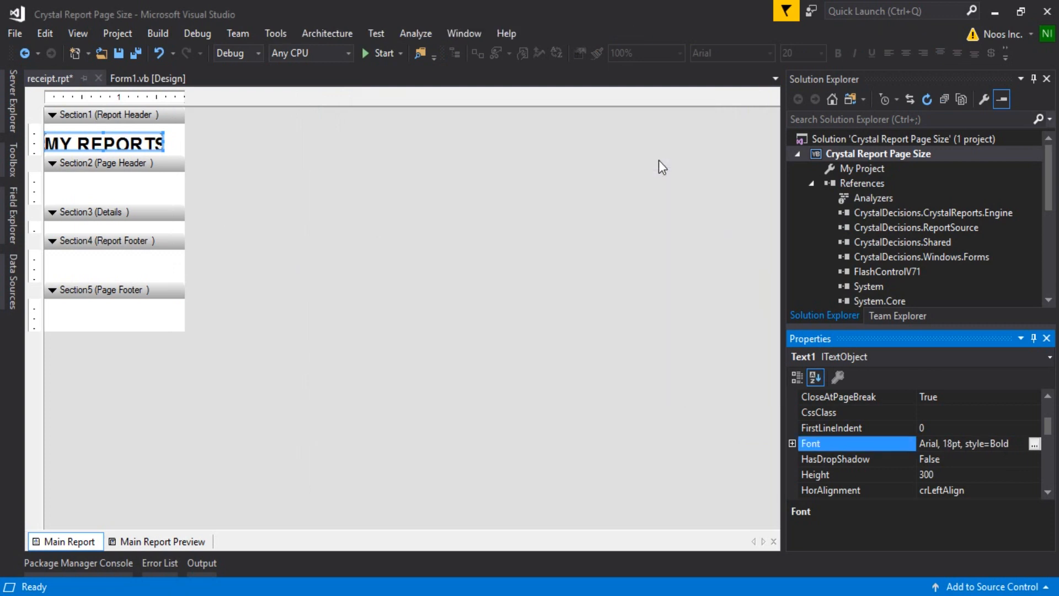
Run the application, check how the MY REPORTS header fits the page in the maximized viewer, and close it.
{"action": "left_click", "coordinate": [374, 58]}
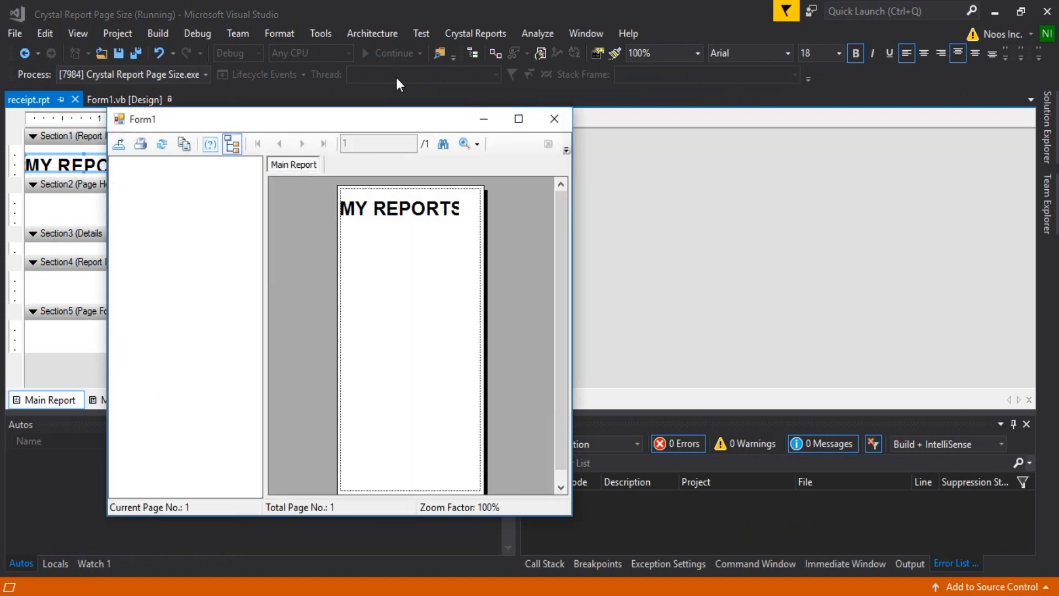
{"action": "left_click", "coordinate": [518, 120]}
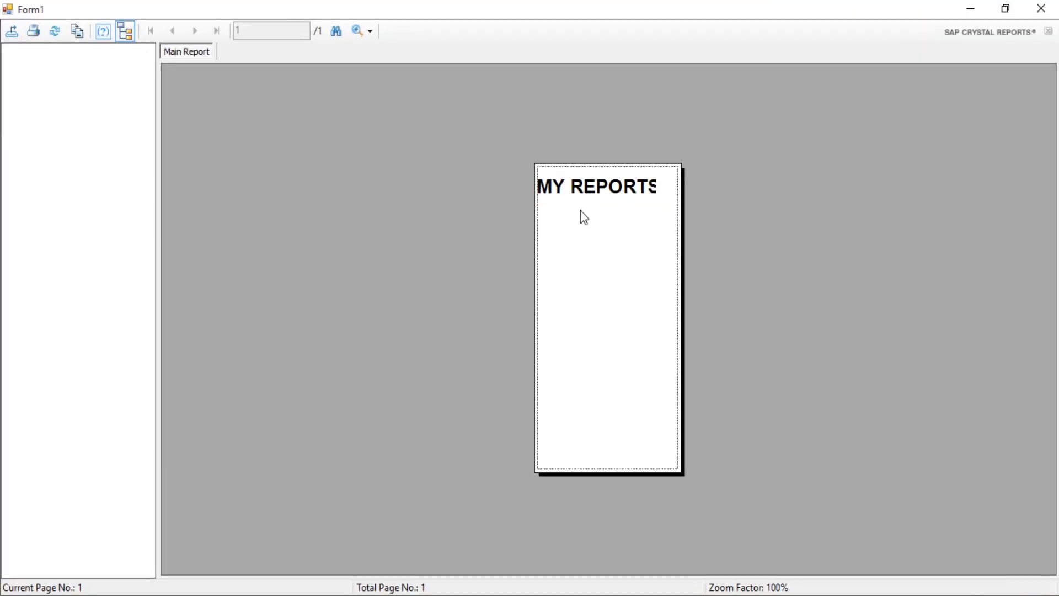
{"action": "left_click", "coordinate": [610, 184]}
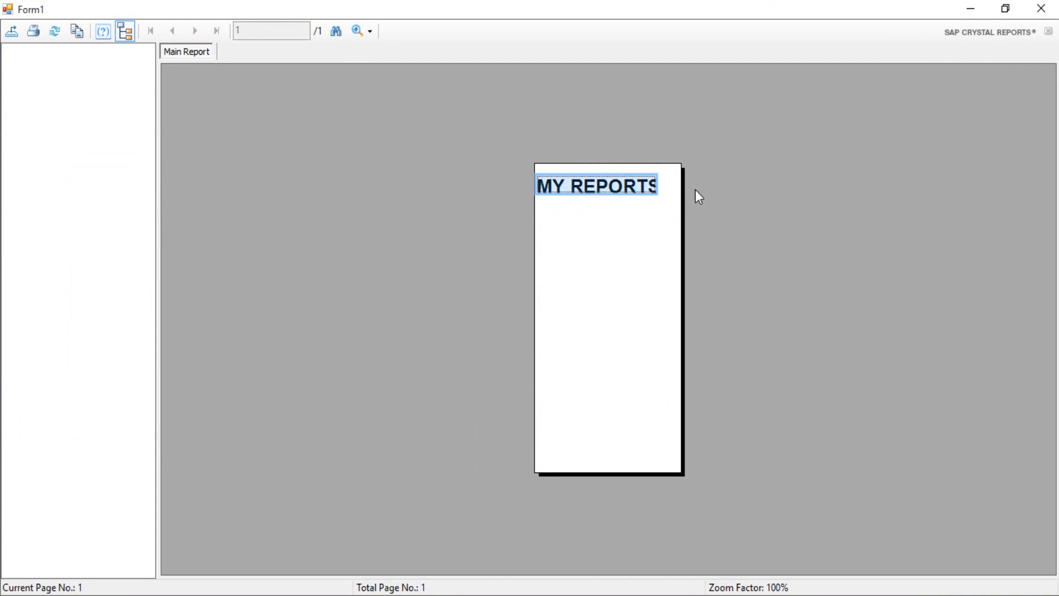
{"action": "left_click", "coordinate": [1042, 9]}
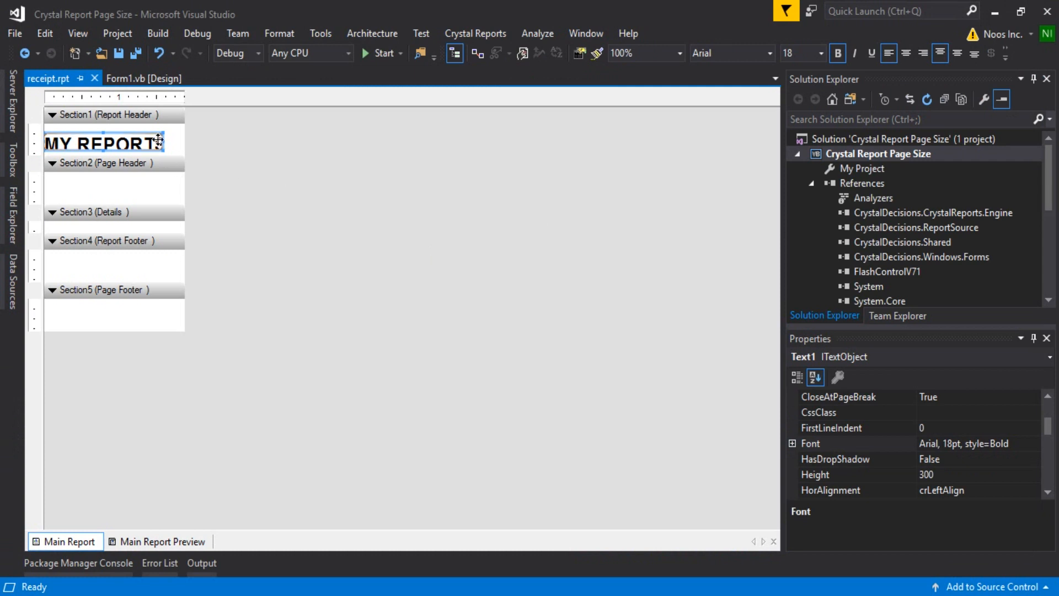
Reposition the MY REPORTS header by widening its text object to nearly the page width, centring the text and shifting it slightly upward.
{"action": "left_click_drag", "start_coordinate": [164, 142], "coordinate": [174, 143]}
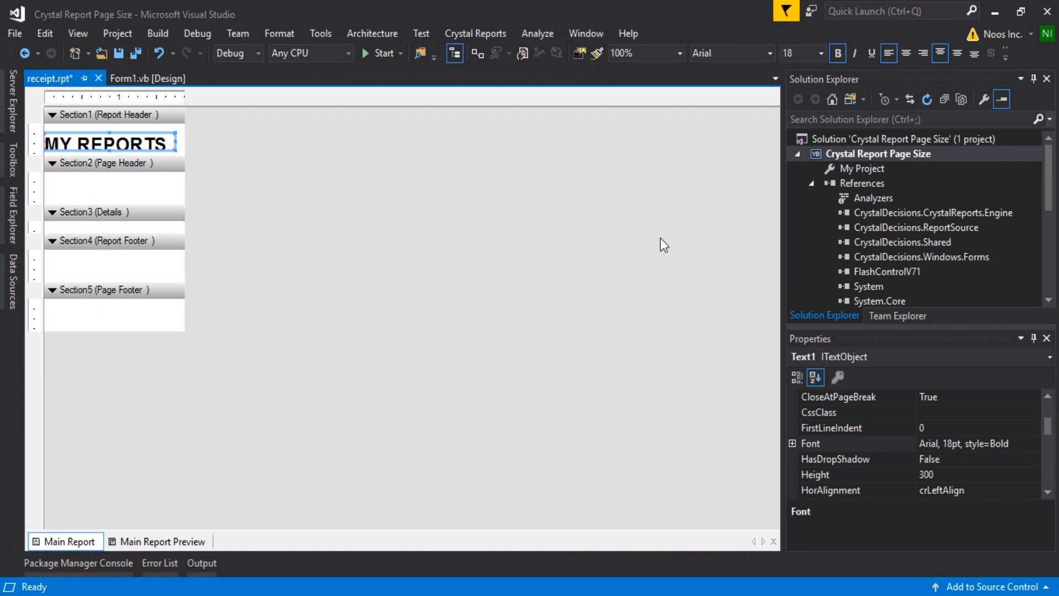
{"action": "left_click", "coordinate": [906, 53]}
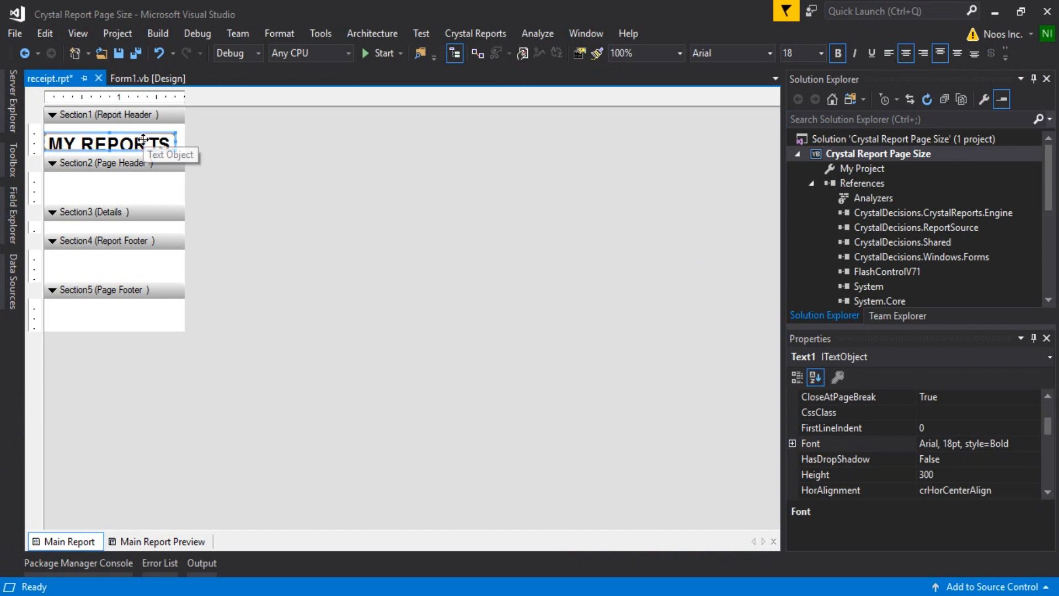
{"action": "key", "text": "Up"}
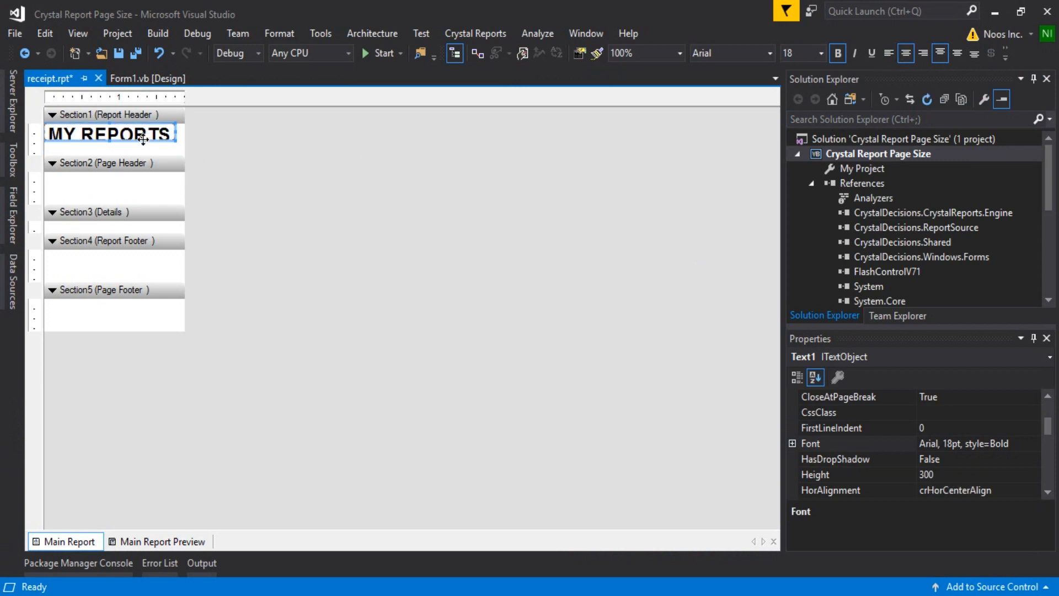
{"action": "key", "text": "Down"}
Save all files and run the application again to view the centred header in a maximized window.
{"action": "left_click", "coordinate": [136, 53]}
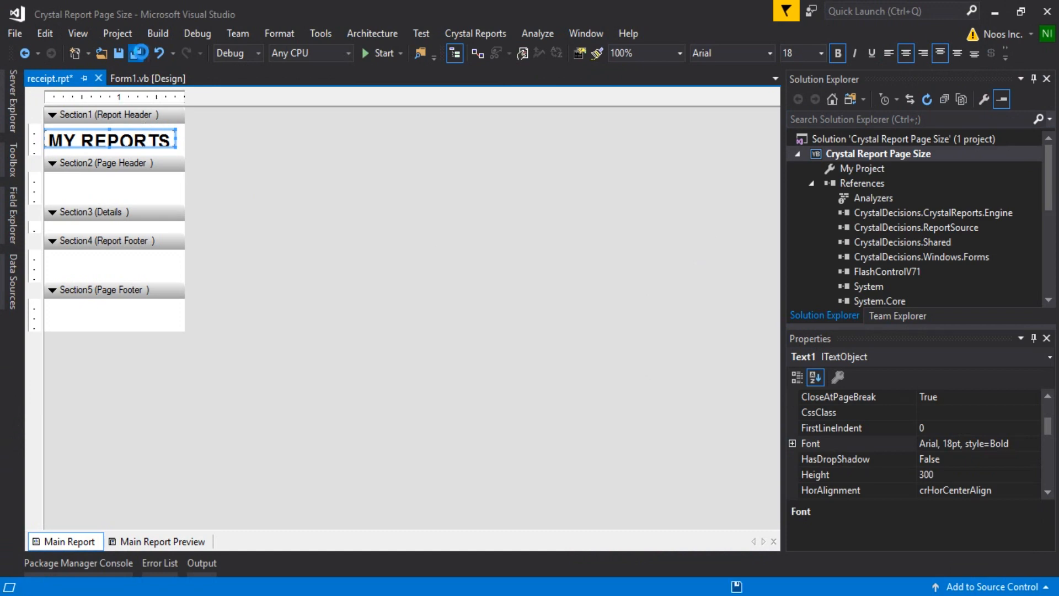
{"action": "left_click", "coordinate": [381, 53]}
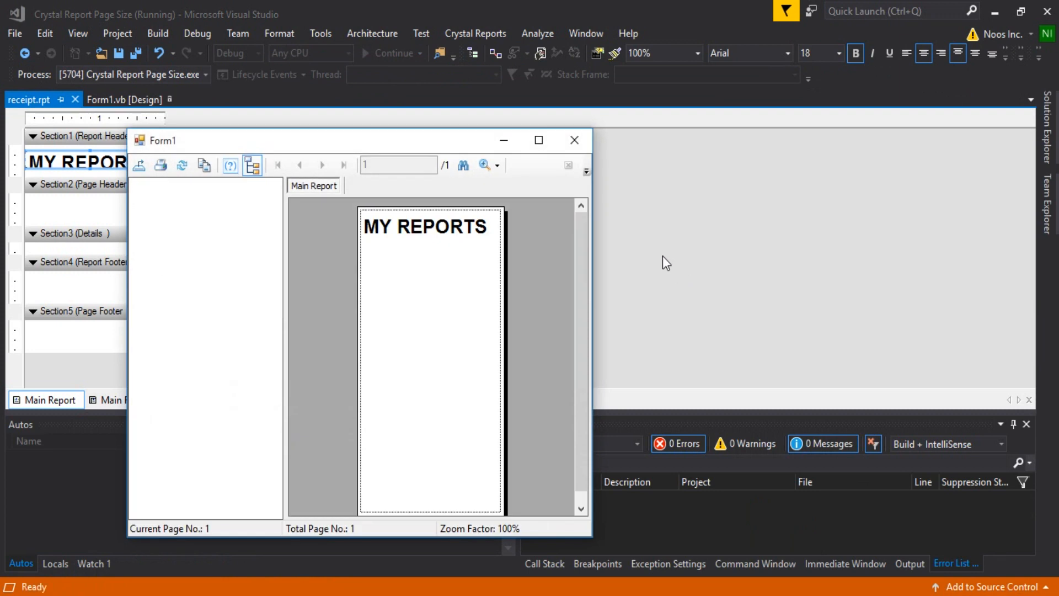
{"action": "left_click", "coordinate": [540, 141]}
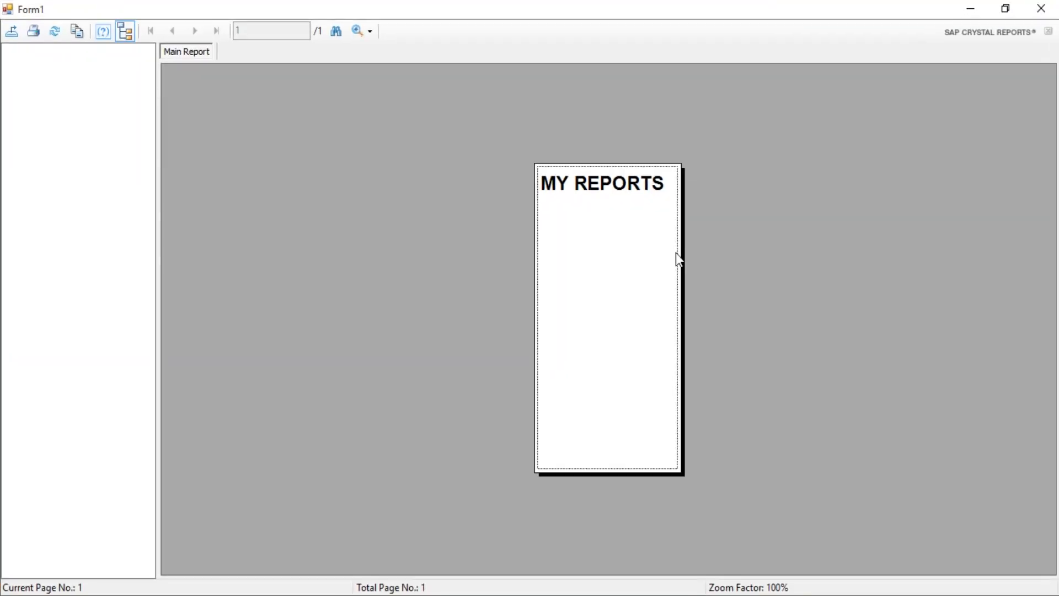